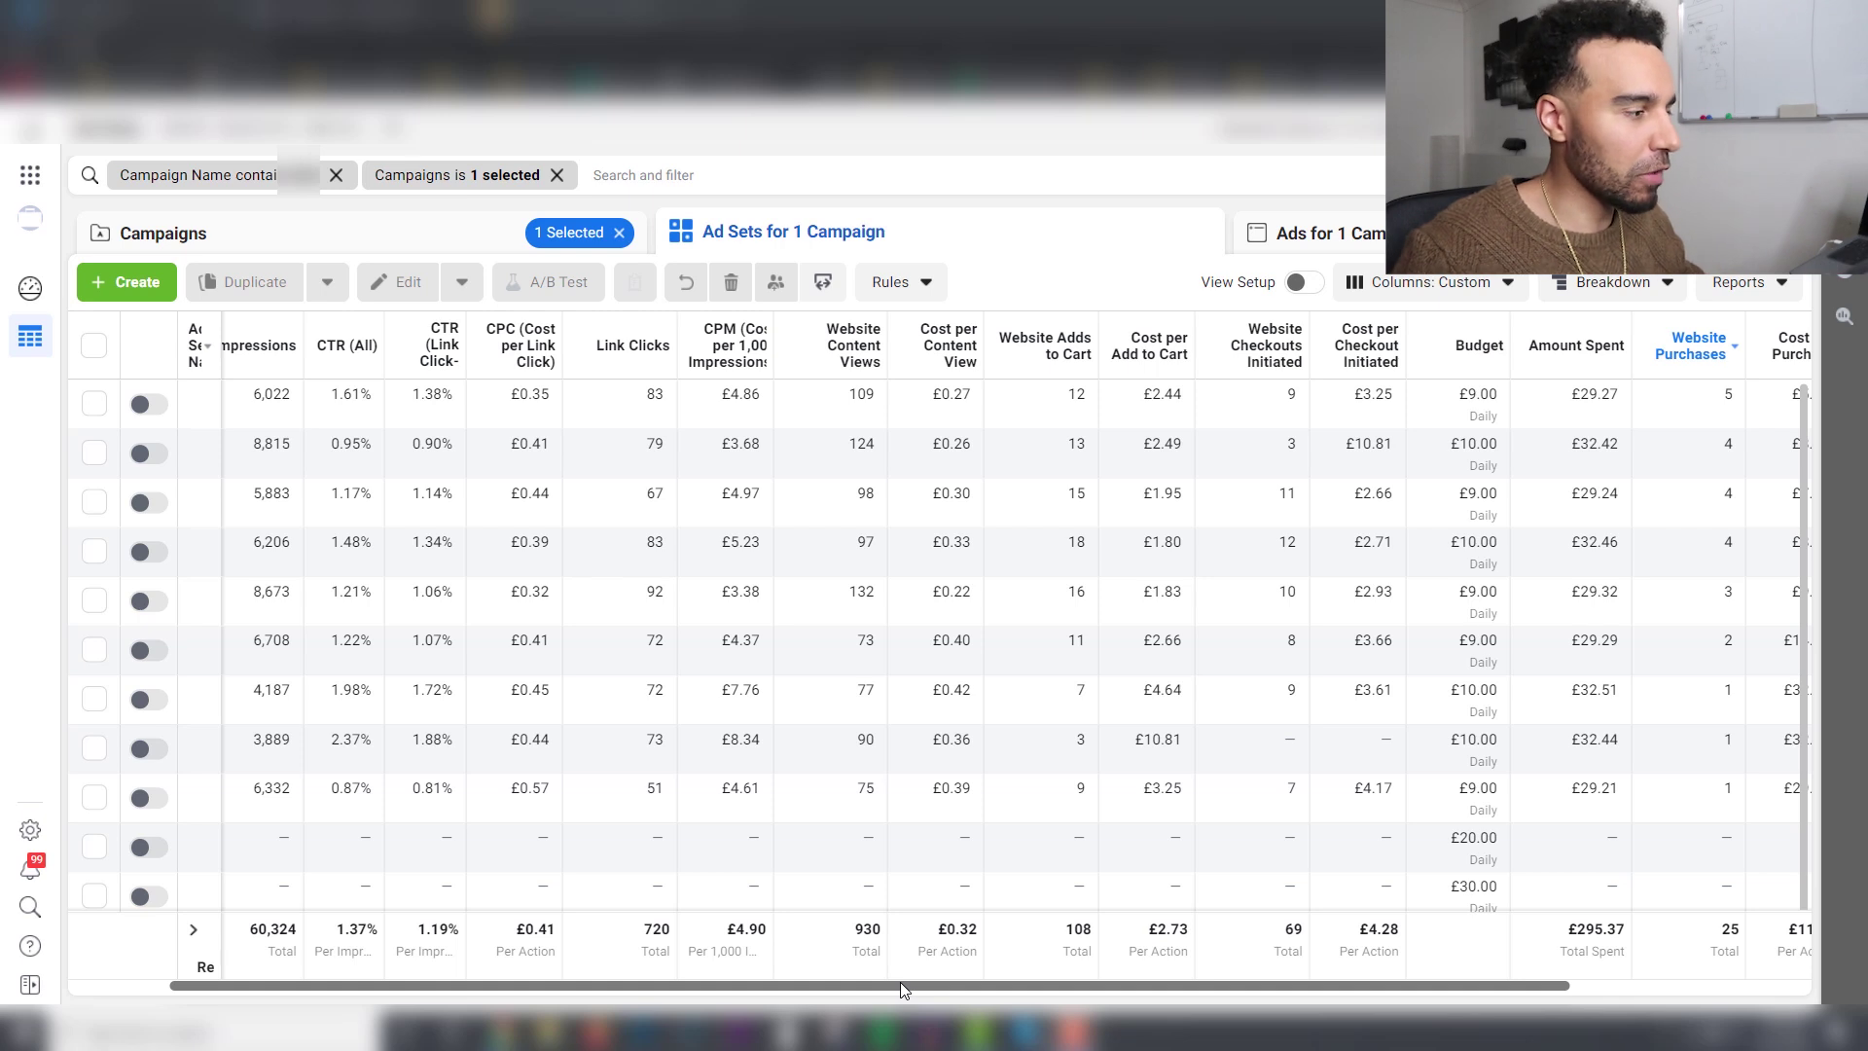
Examine the ad set performance columns, from website purchases and purchase ROAS back to link clicks, cost per link click and link CTR
drag(901, 985, 1103, 984)
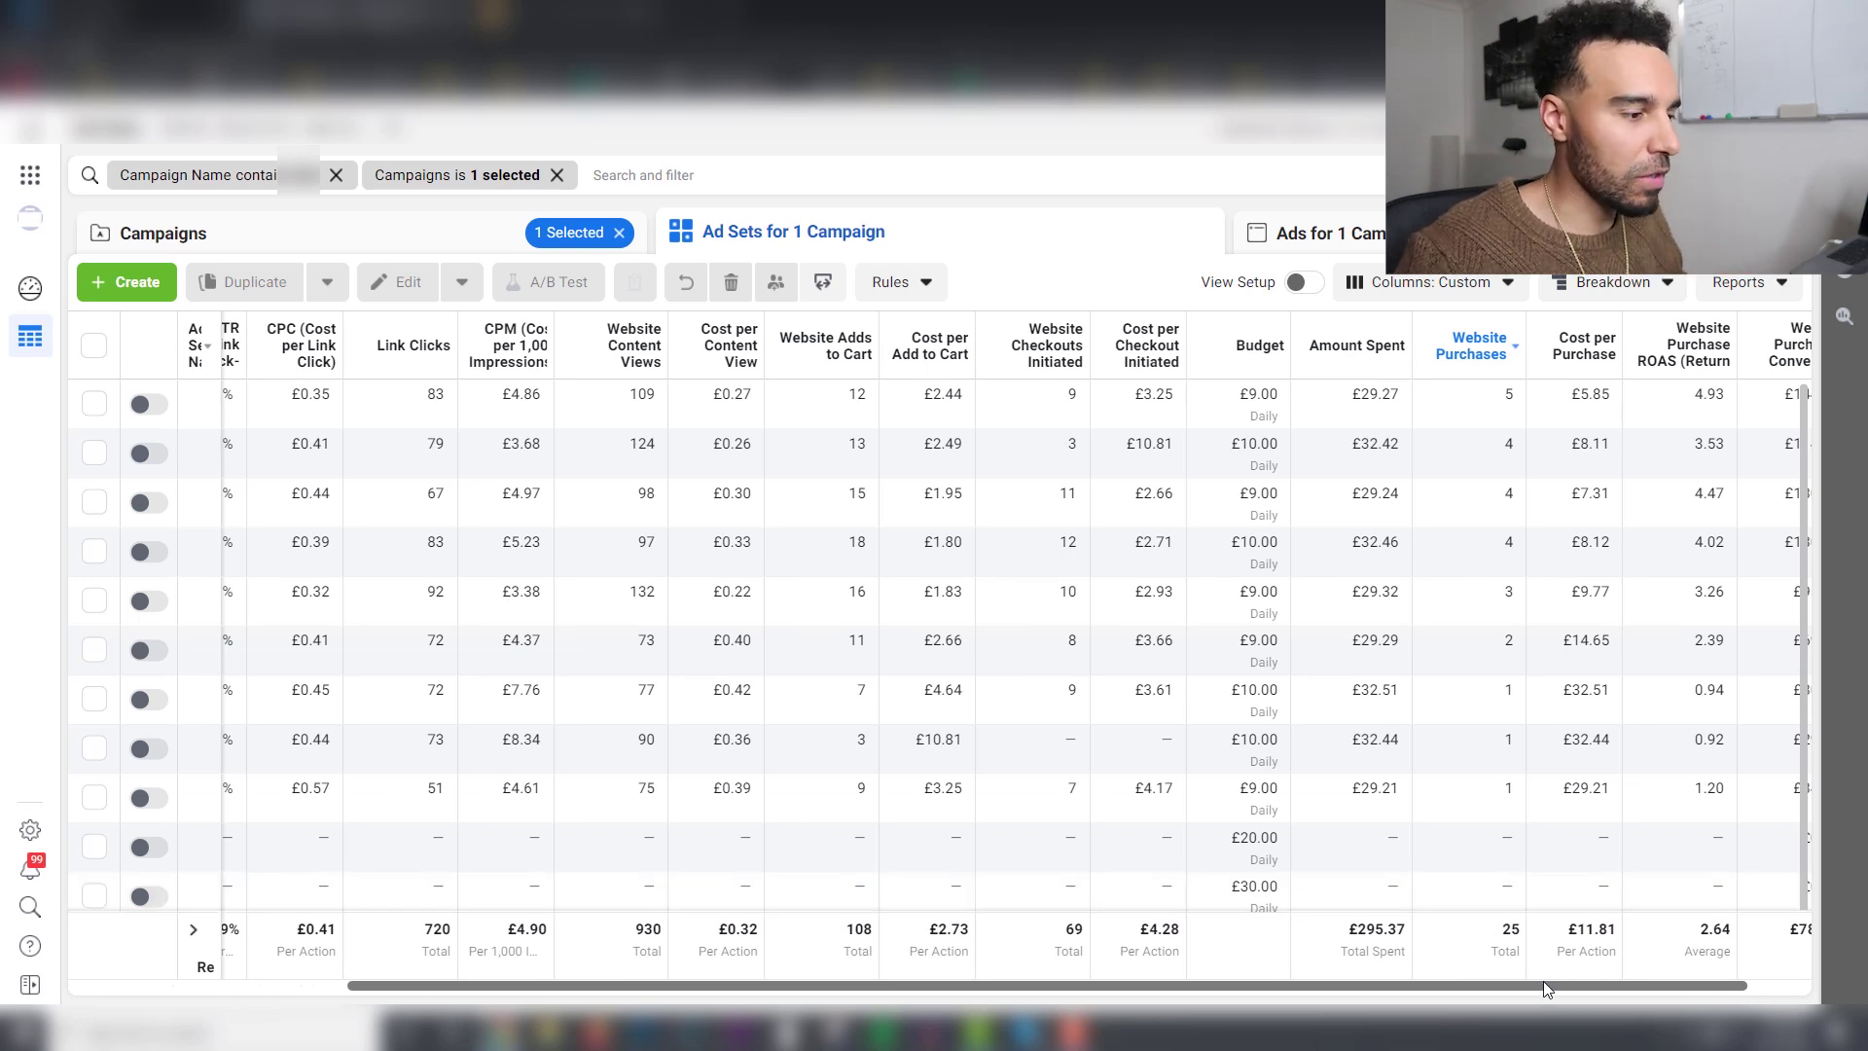
mouse_move(1538, 983)
mouse_down()
mouse_move(1276, 1002)
mouse_move(1516, 969)
mouse_up()
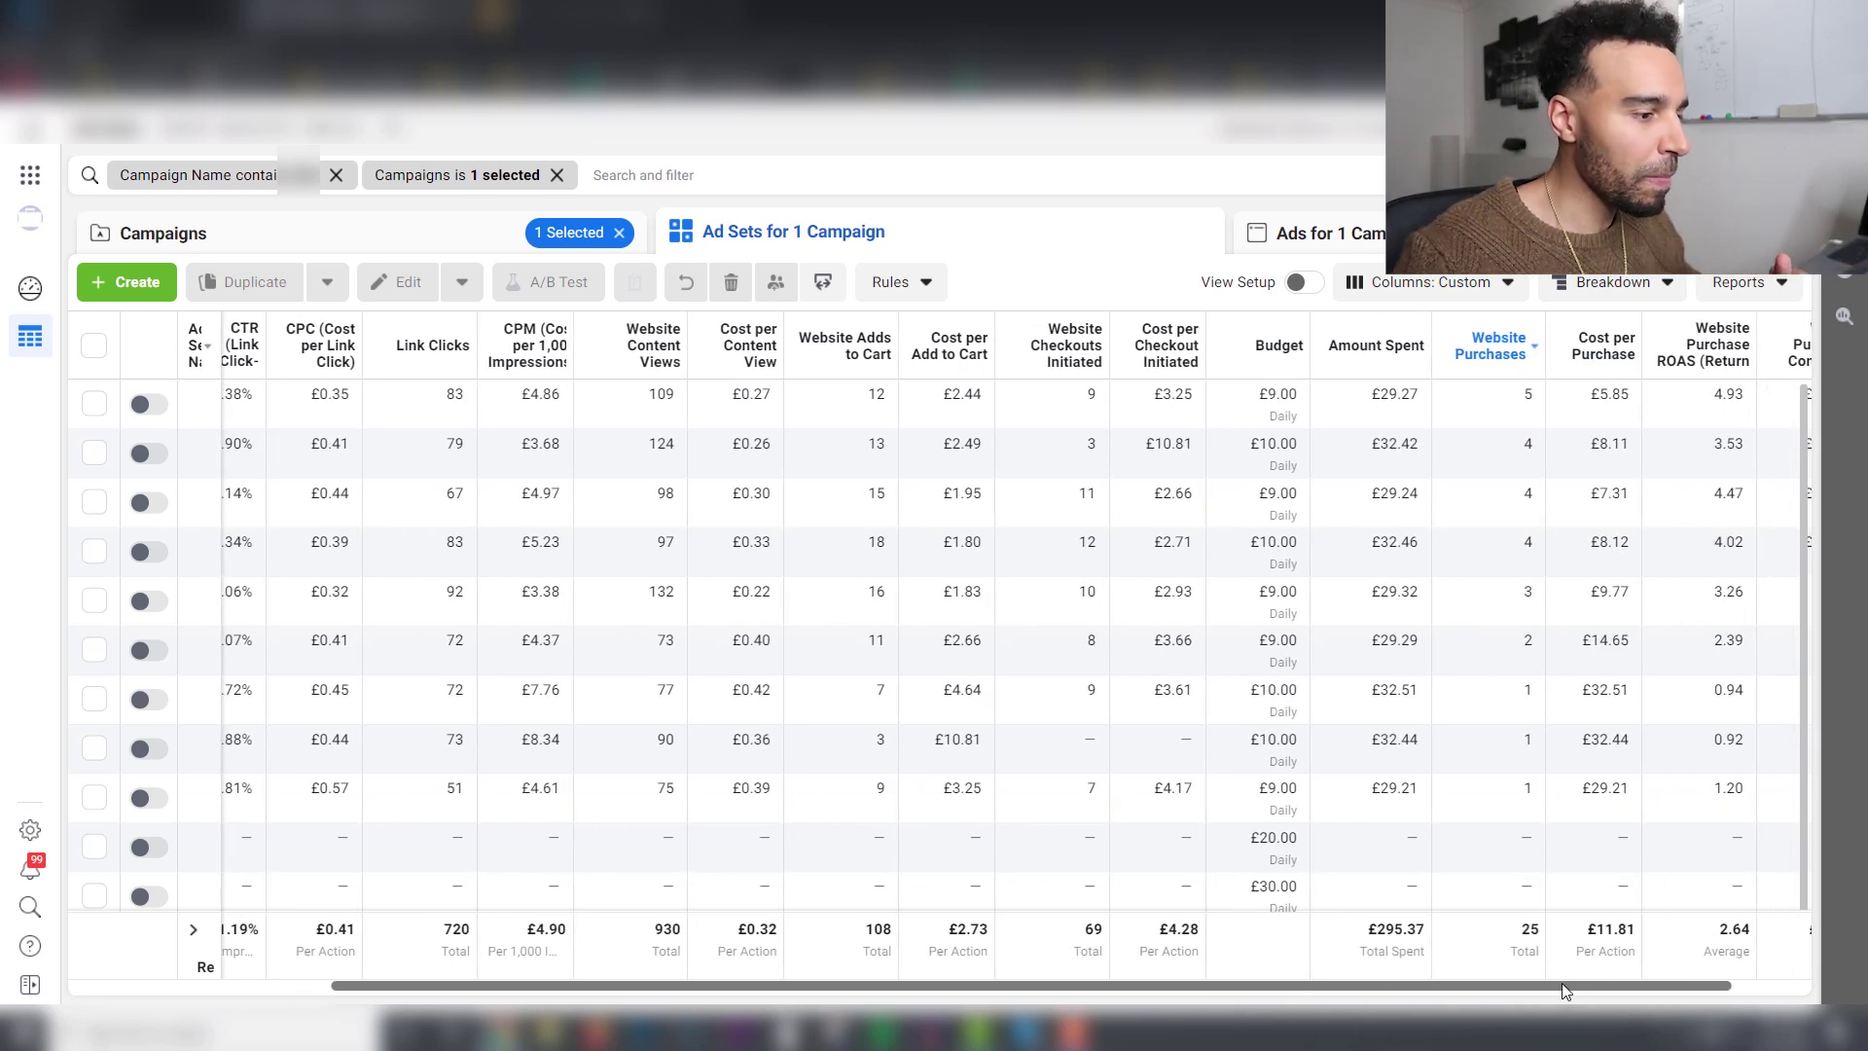
drag(1547, 984, 1316, 987)
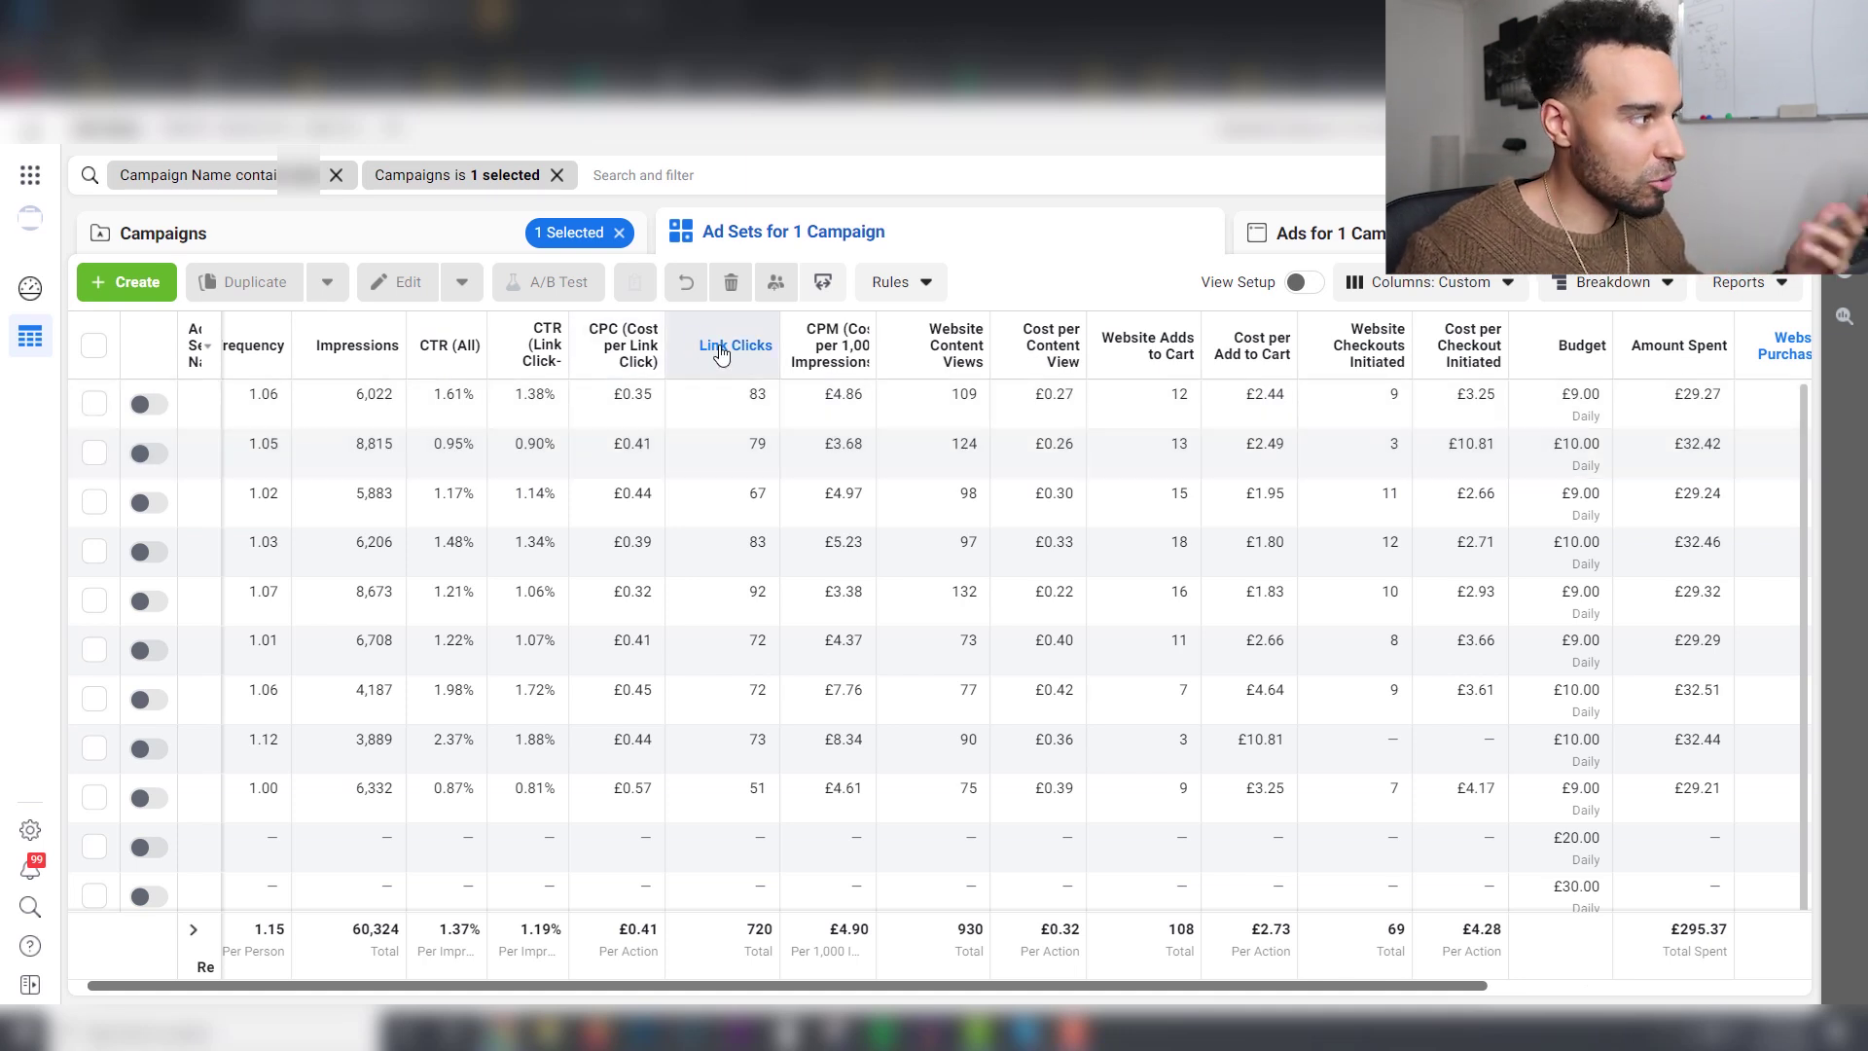
mouse_move(719, 349)
mouse_move(611, 360)
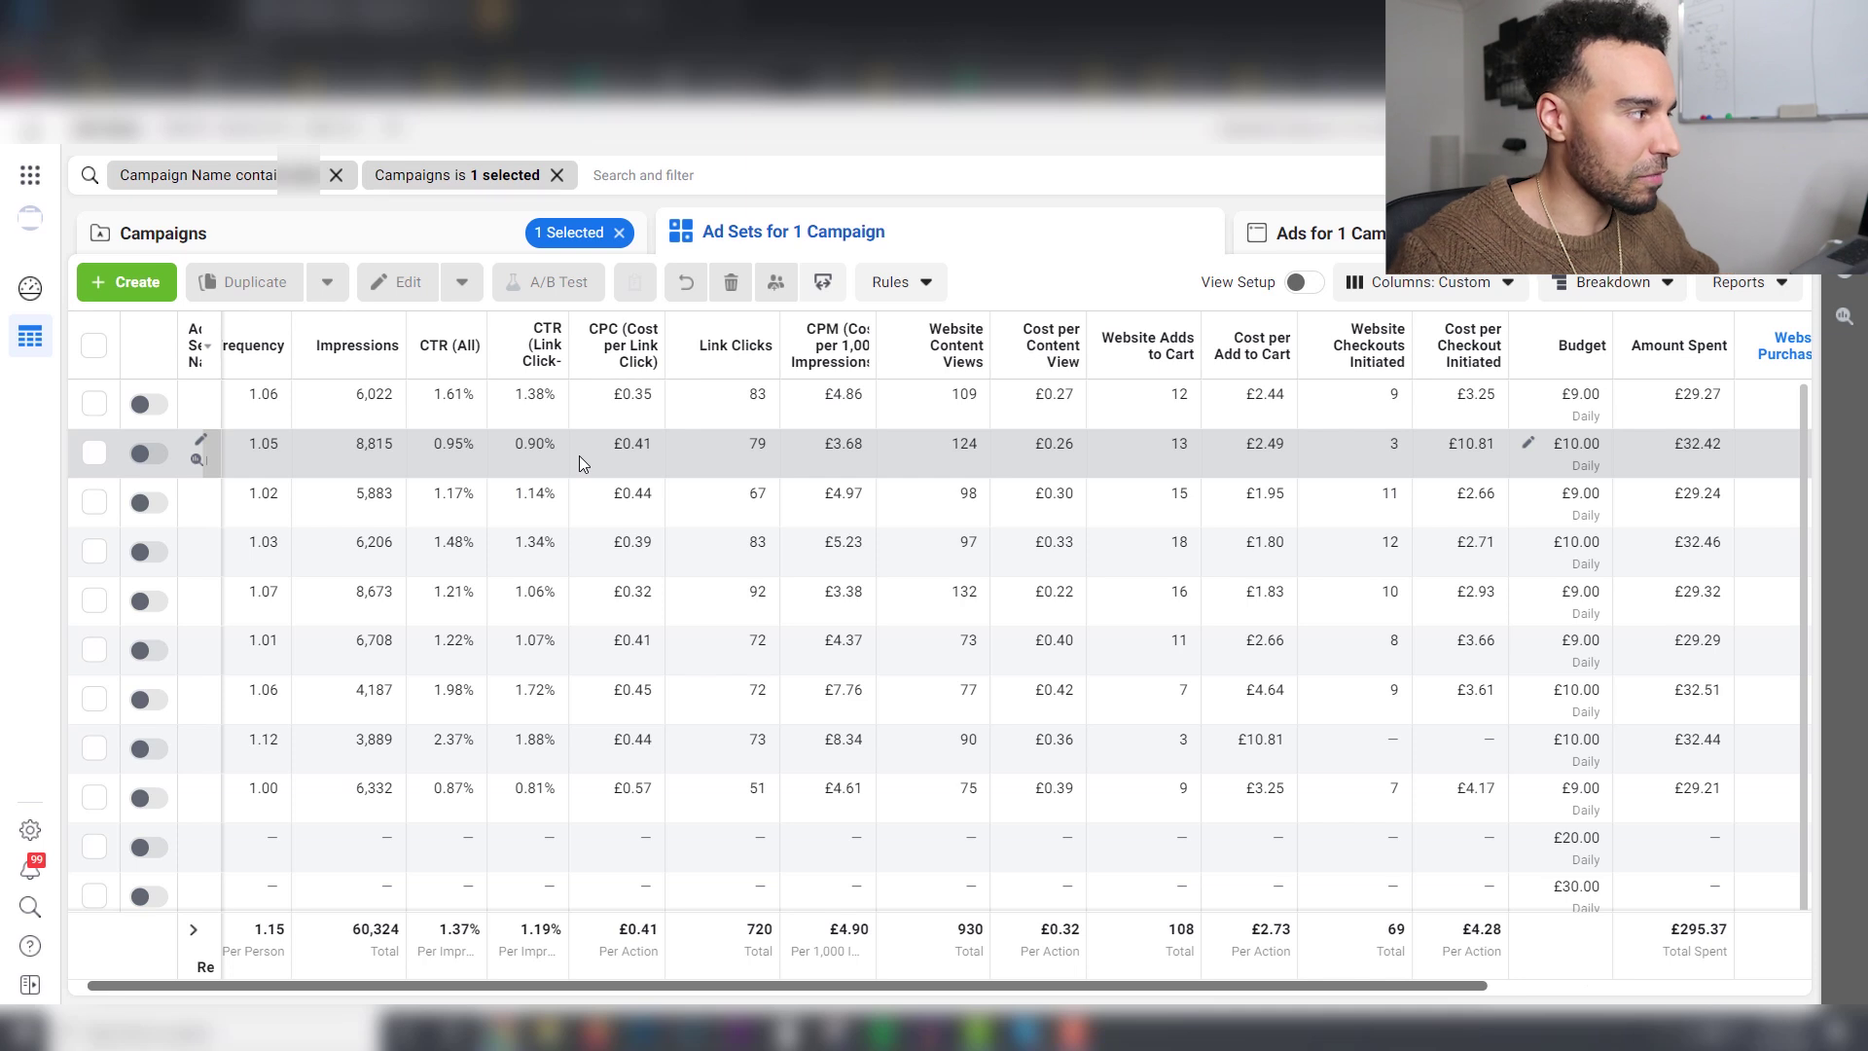
mouse_move(533, 357)
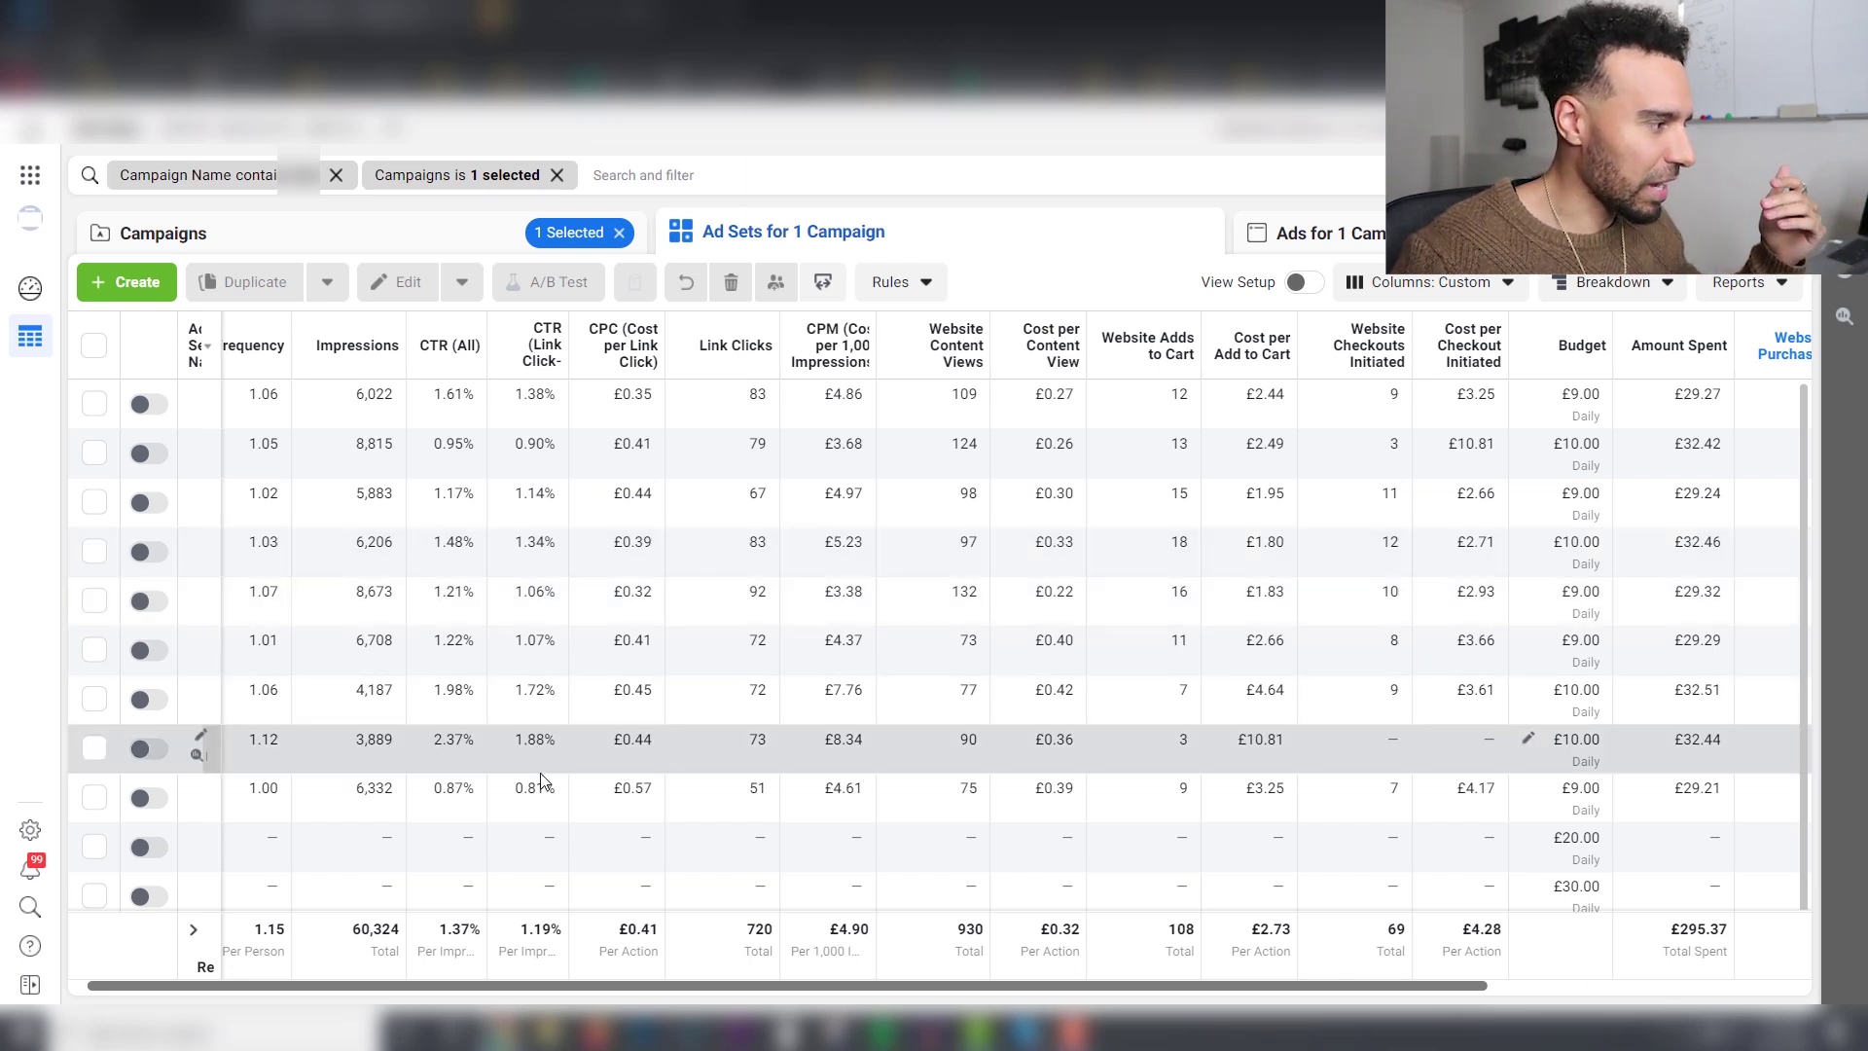
Compare the link click-through rates of the ad sets with 6,332 and 6,708 impressions
drag(513, 789, 547, 790)
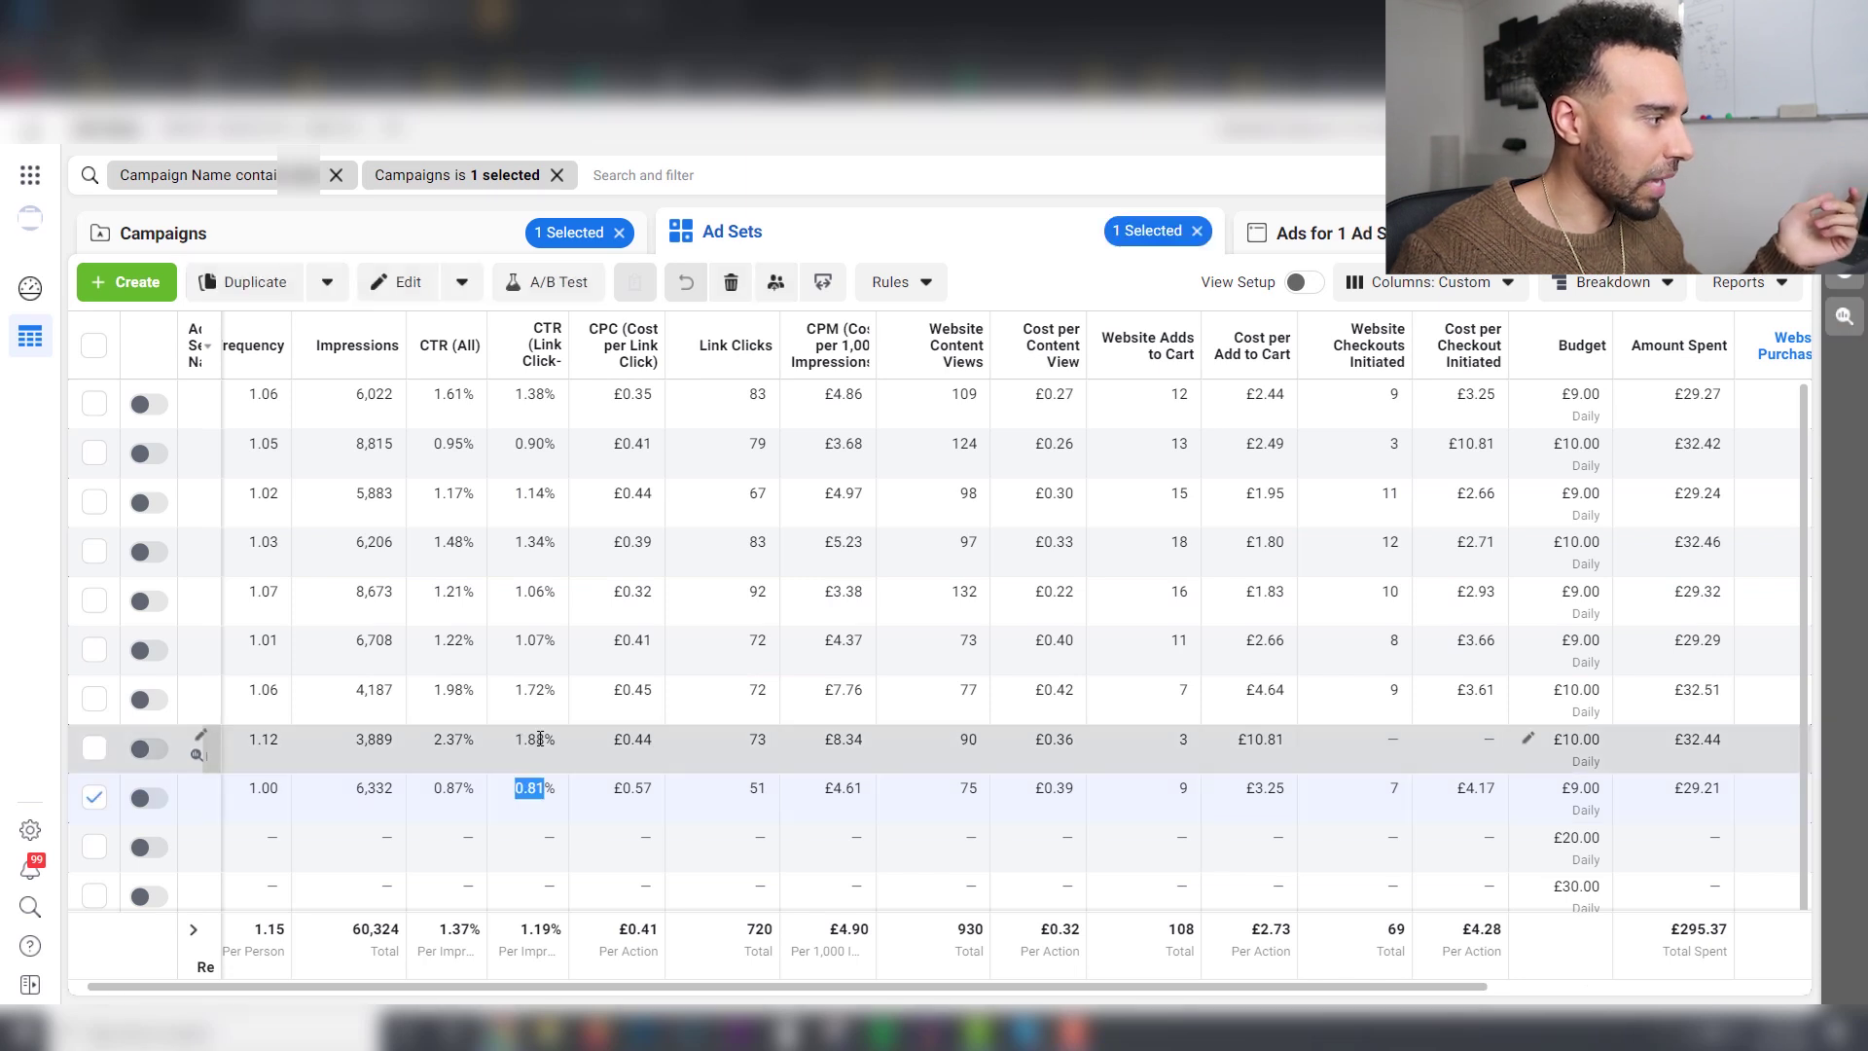
triple_click(563, 642)
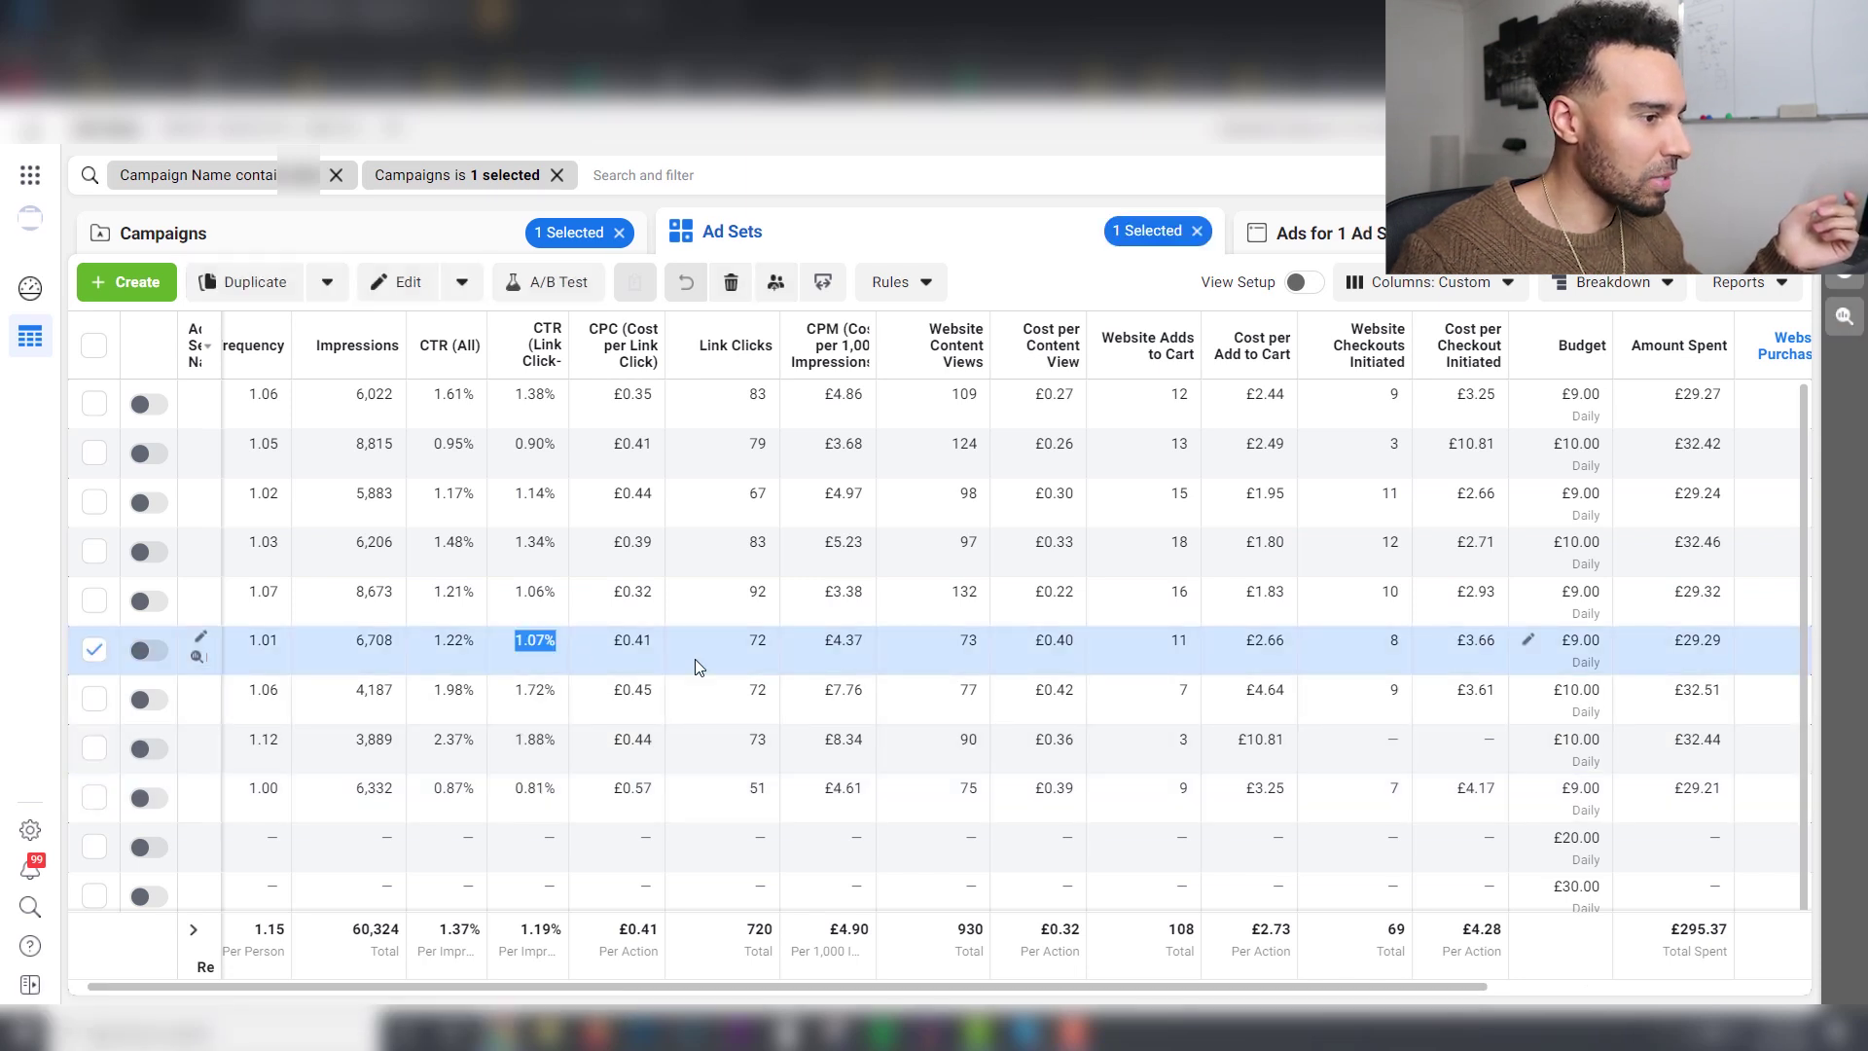
click(95, 651)
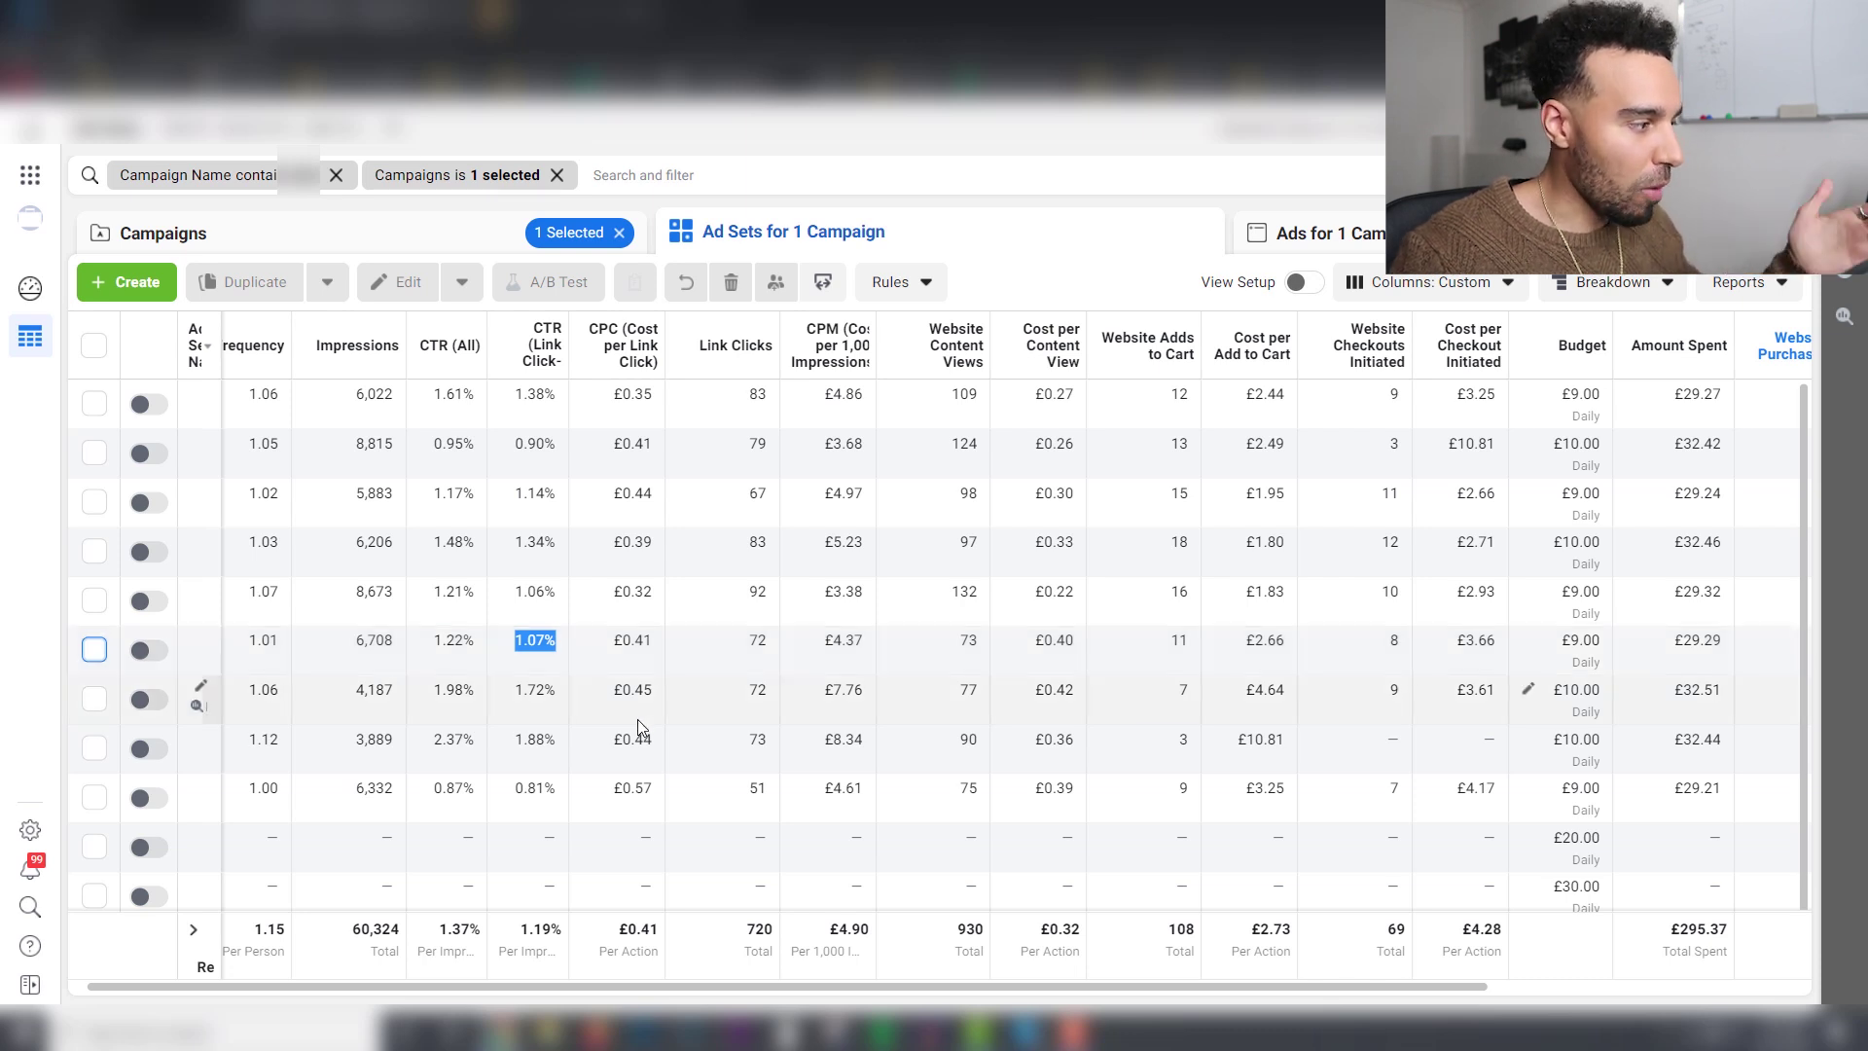
Review link CTR, CPM, cost per content view, cost per link click and purchase ROAS for the ad set with 51 link clicks
drag(679, 983, 815, 983)
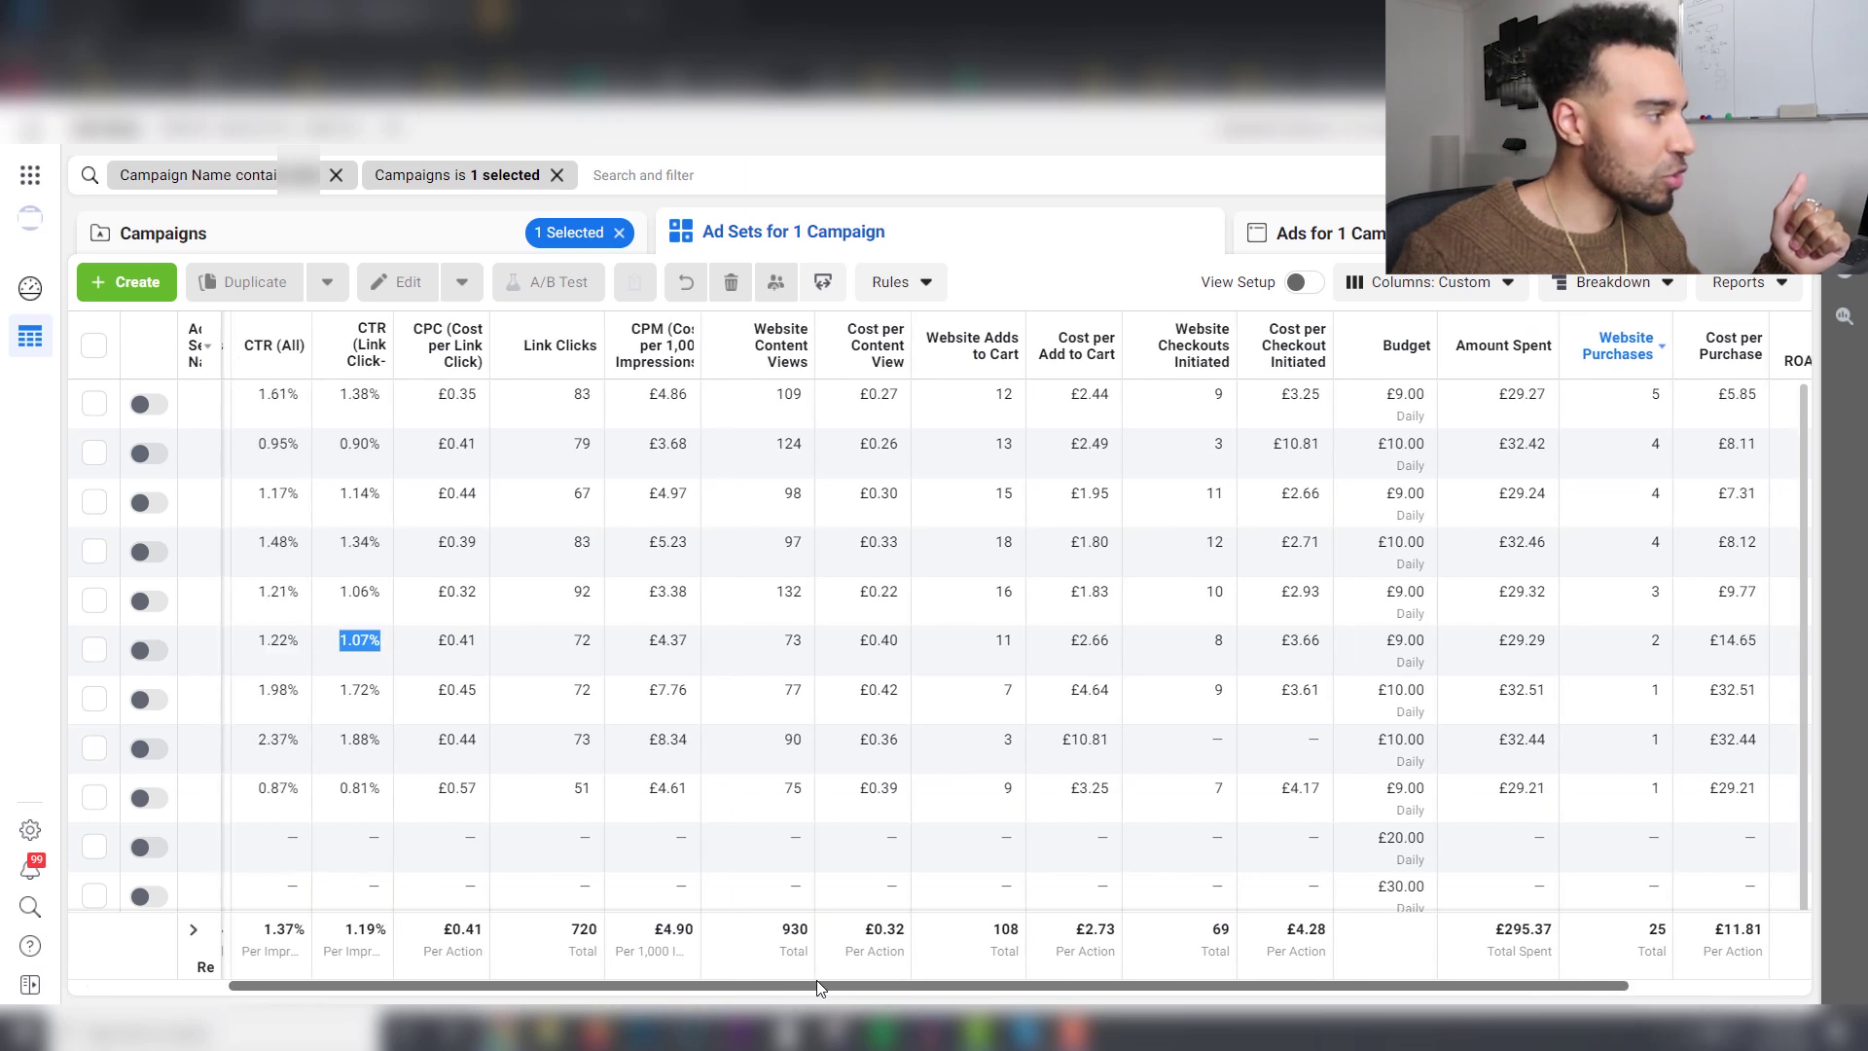
double_click(374, 790)
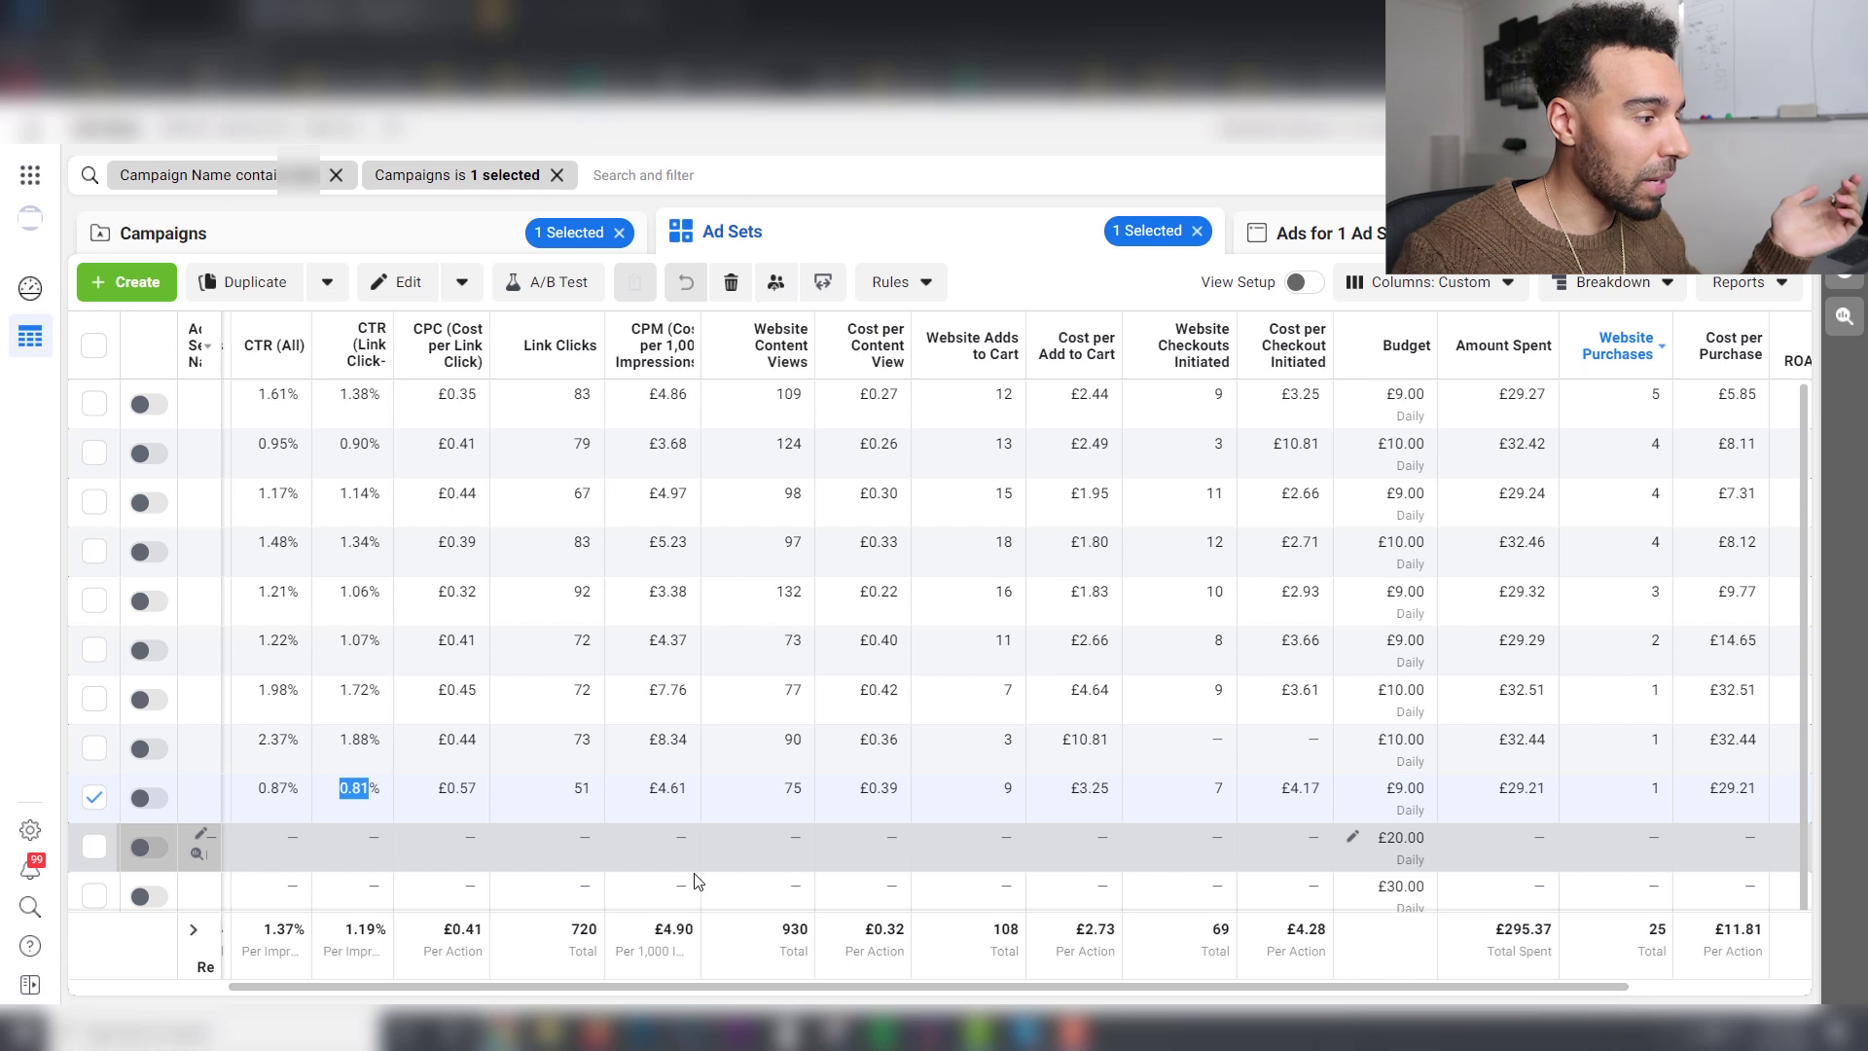
click(352, 792)
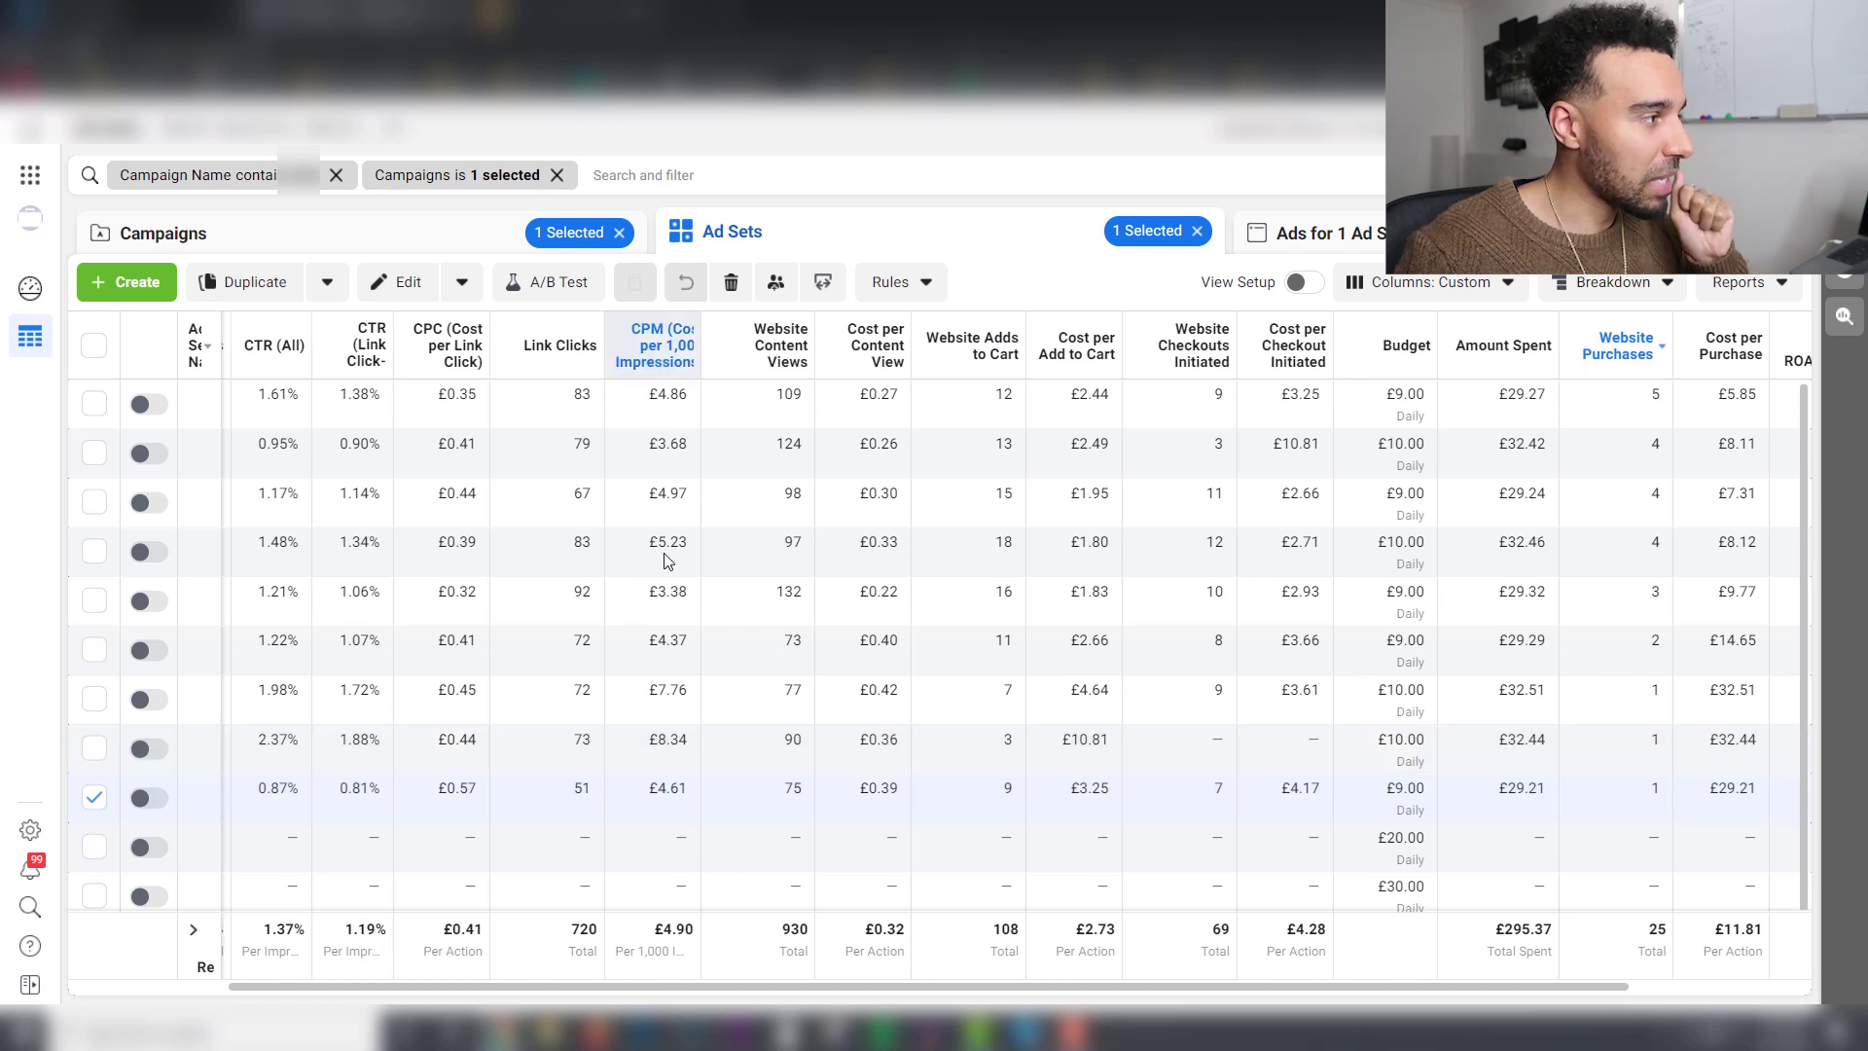
drag(650, 791, 686, 792)
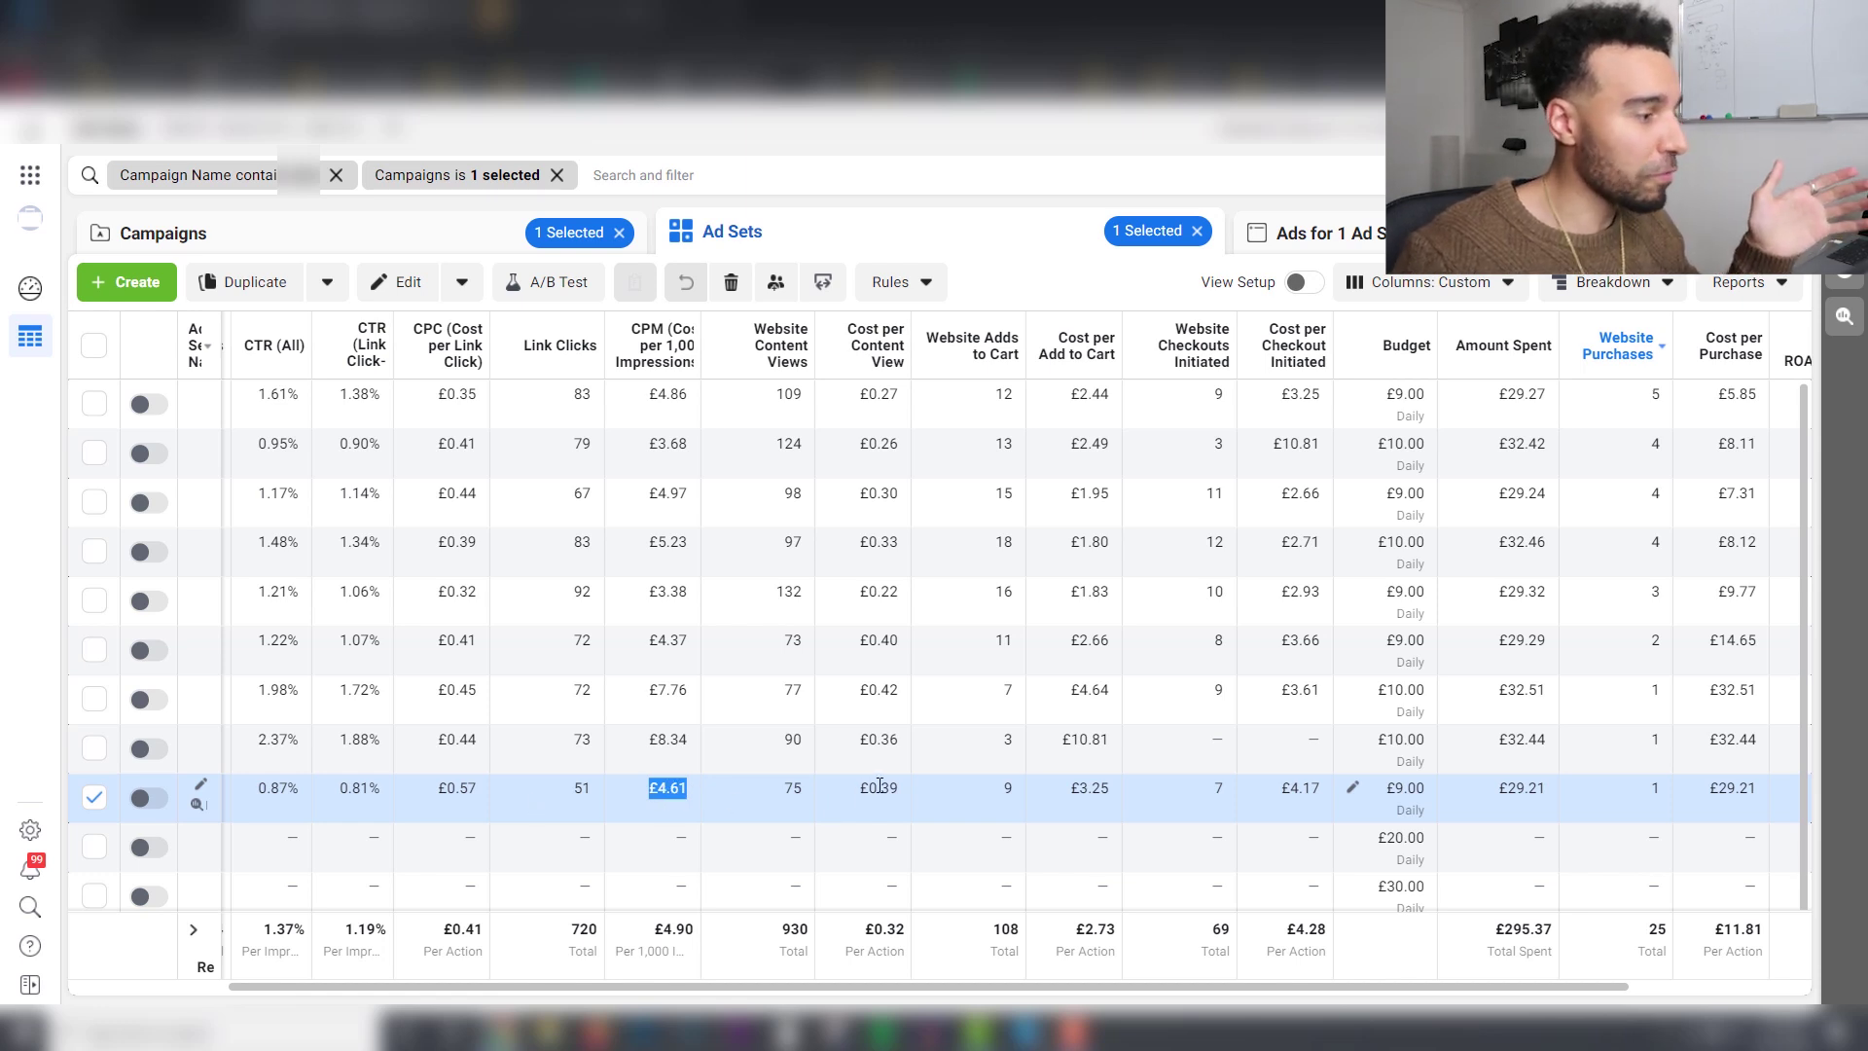
drag(862, 786, 882, 788)
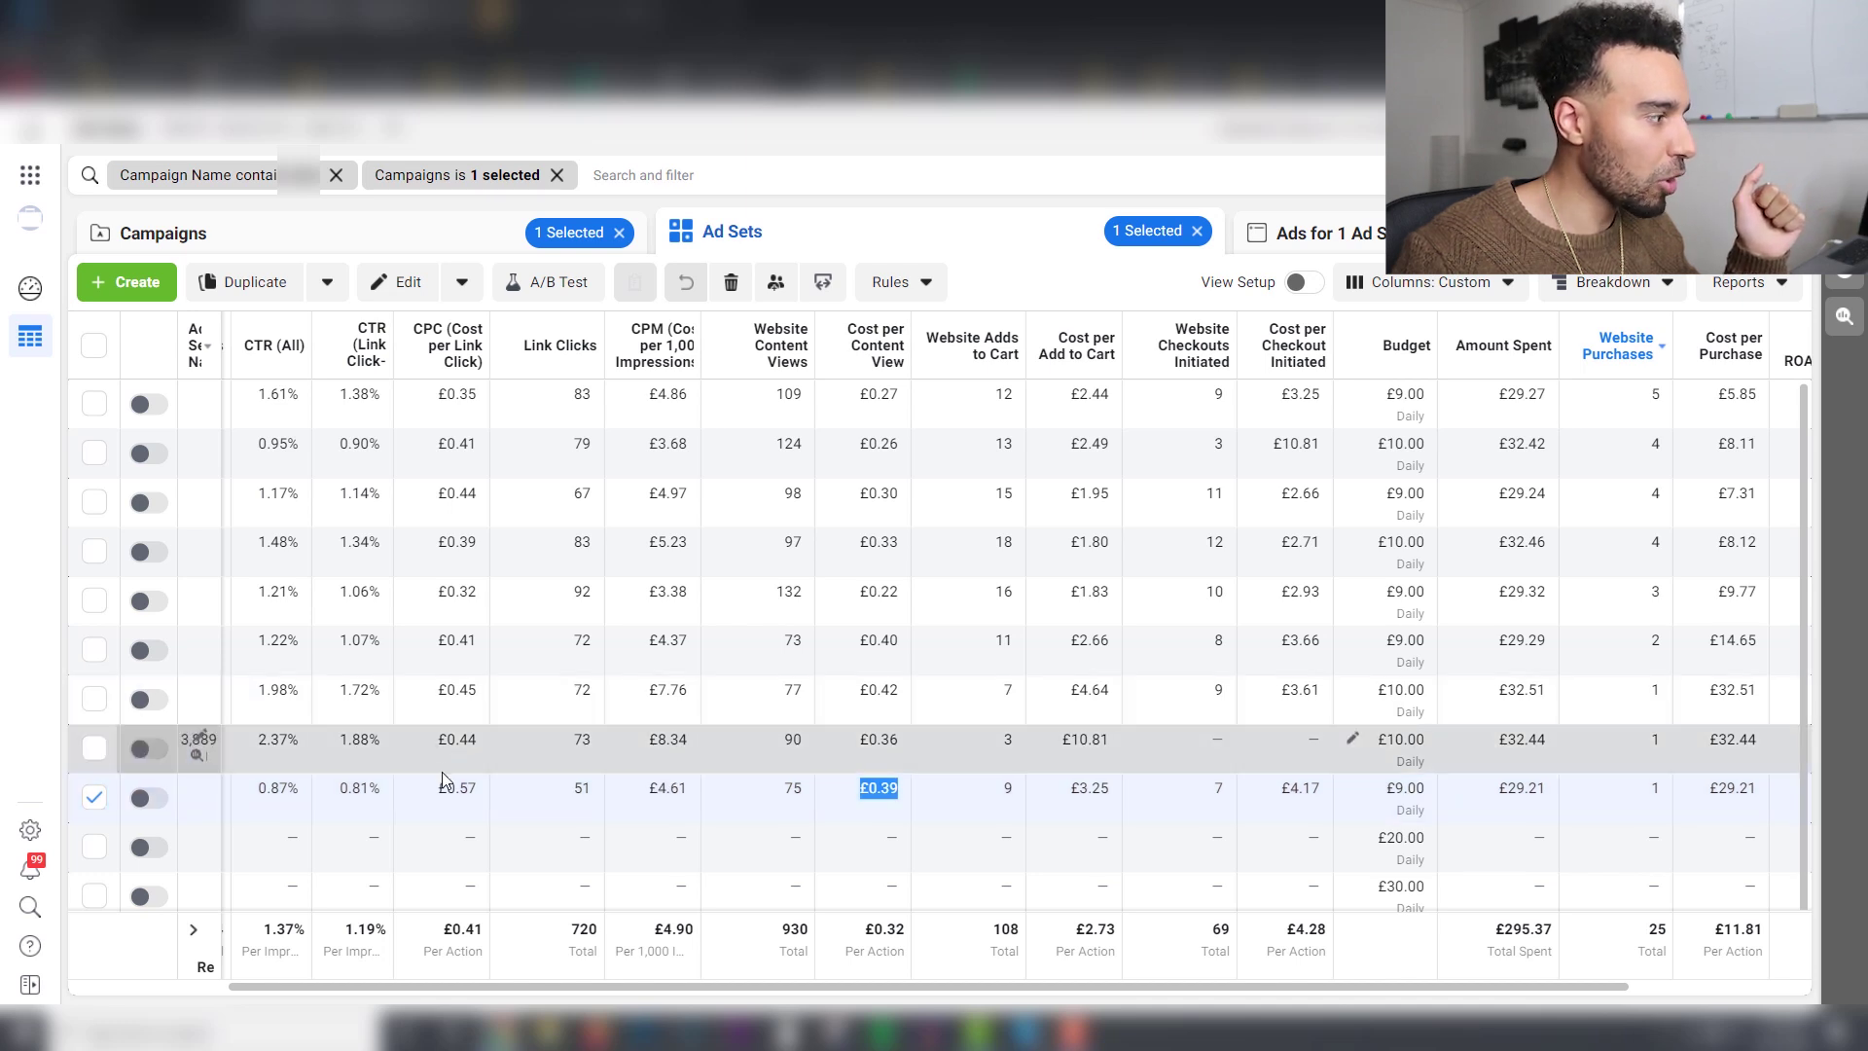
drag(447, 788, 491, 787)
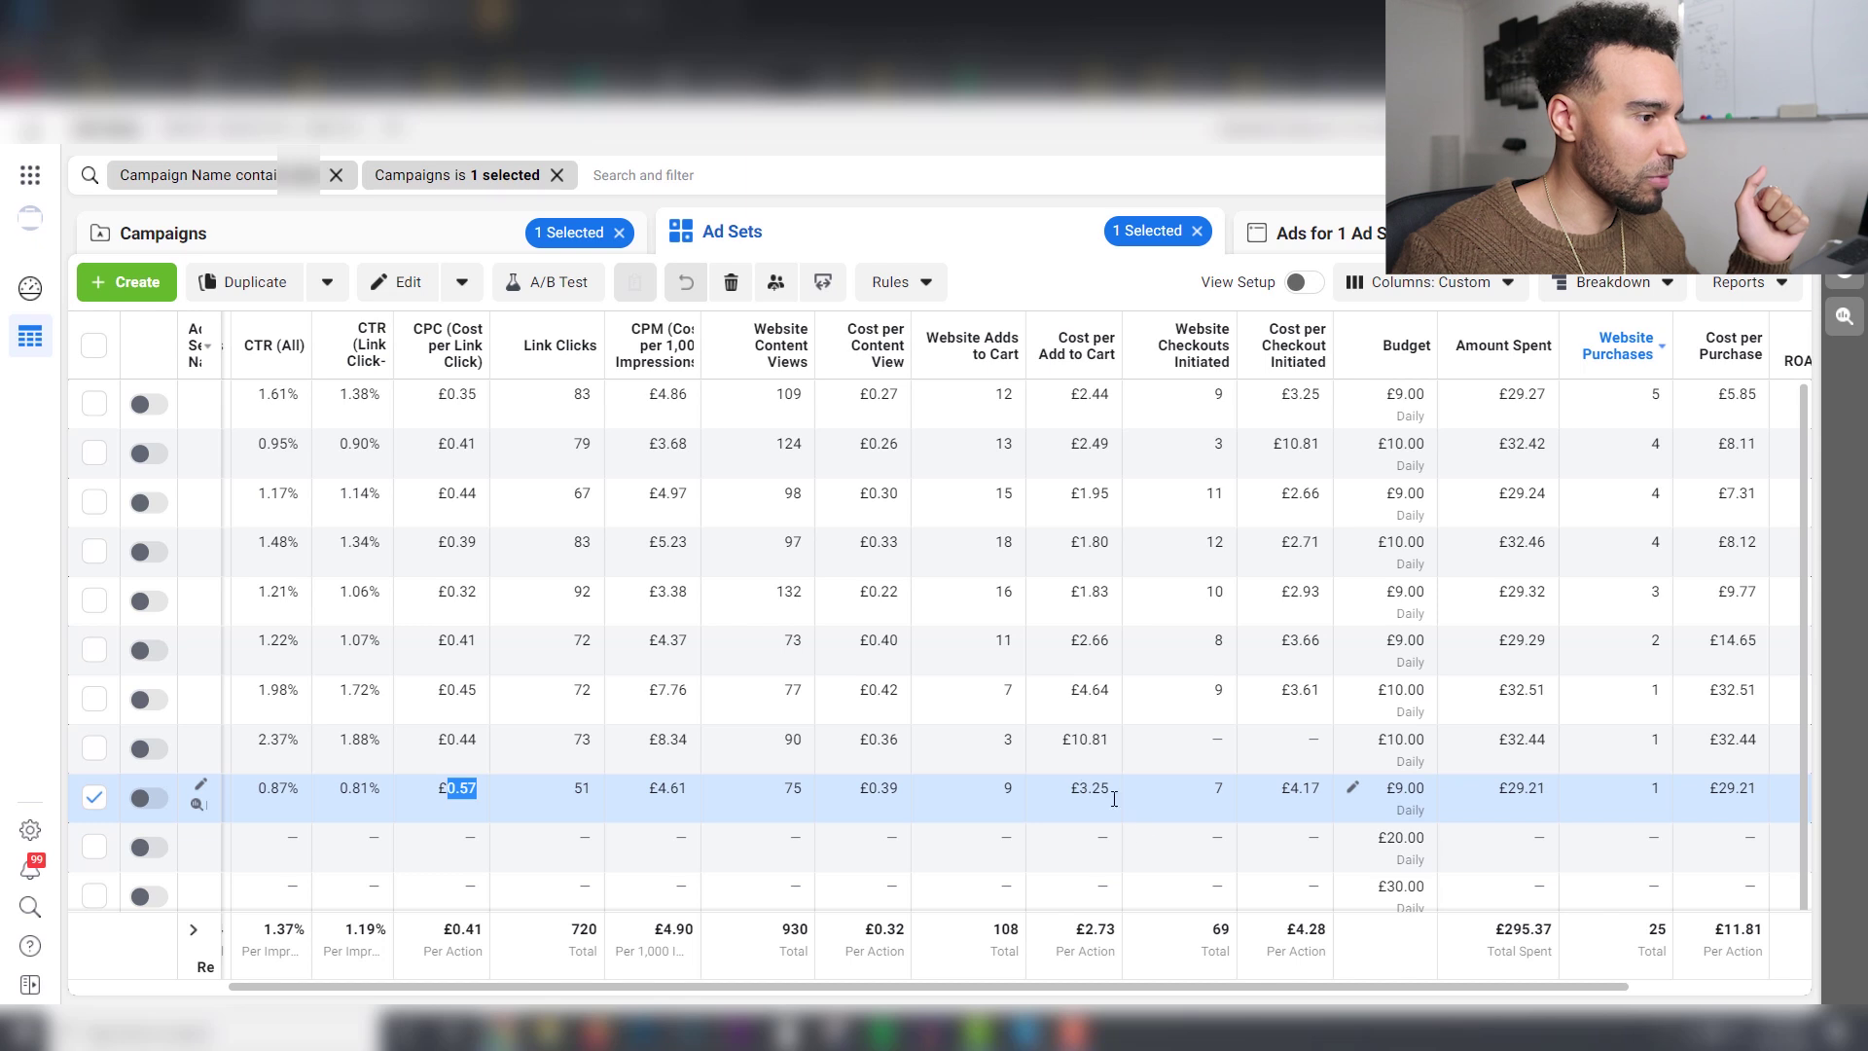
drag(1198, 979, 1325, 983)
drag(1636, 788, 1659, 788)
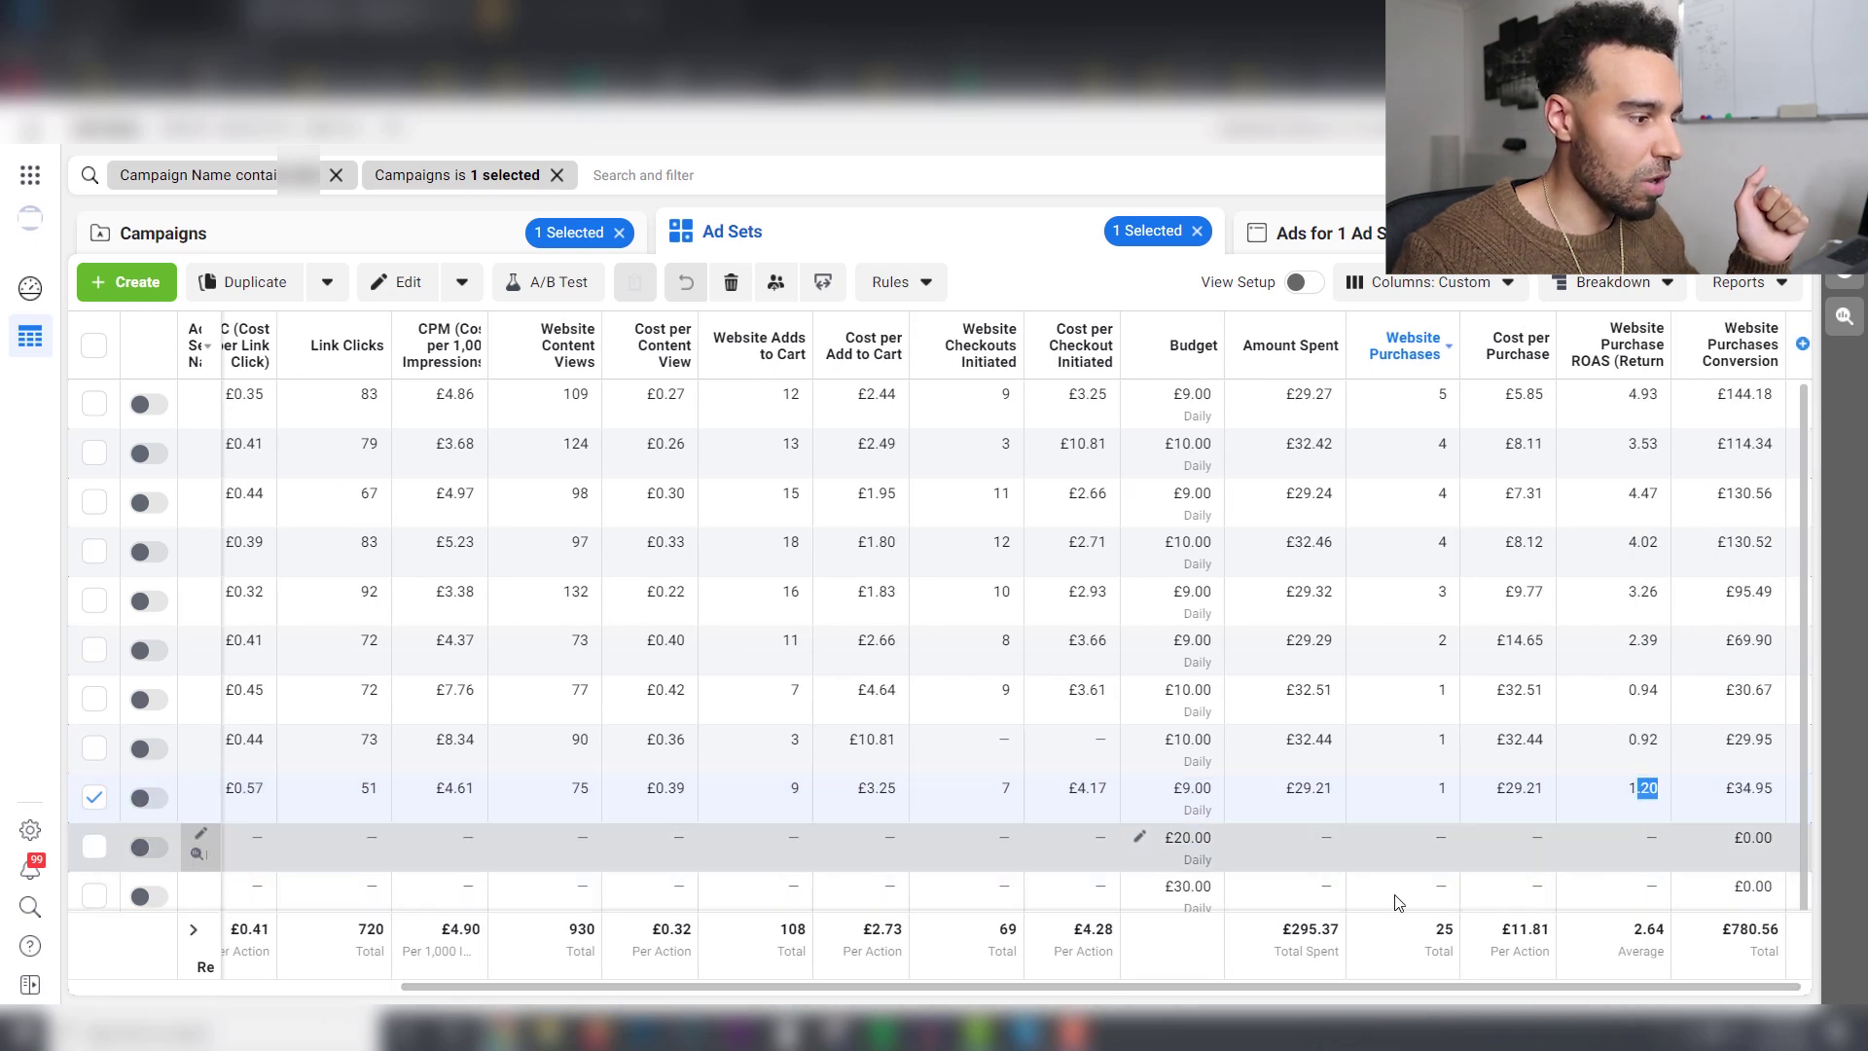
Compare the link click-through rates of the ad sets with 8,815 and 3,889 impressions, leaving both ad sets unselected
drag(1193, 984, 879, 985)
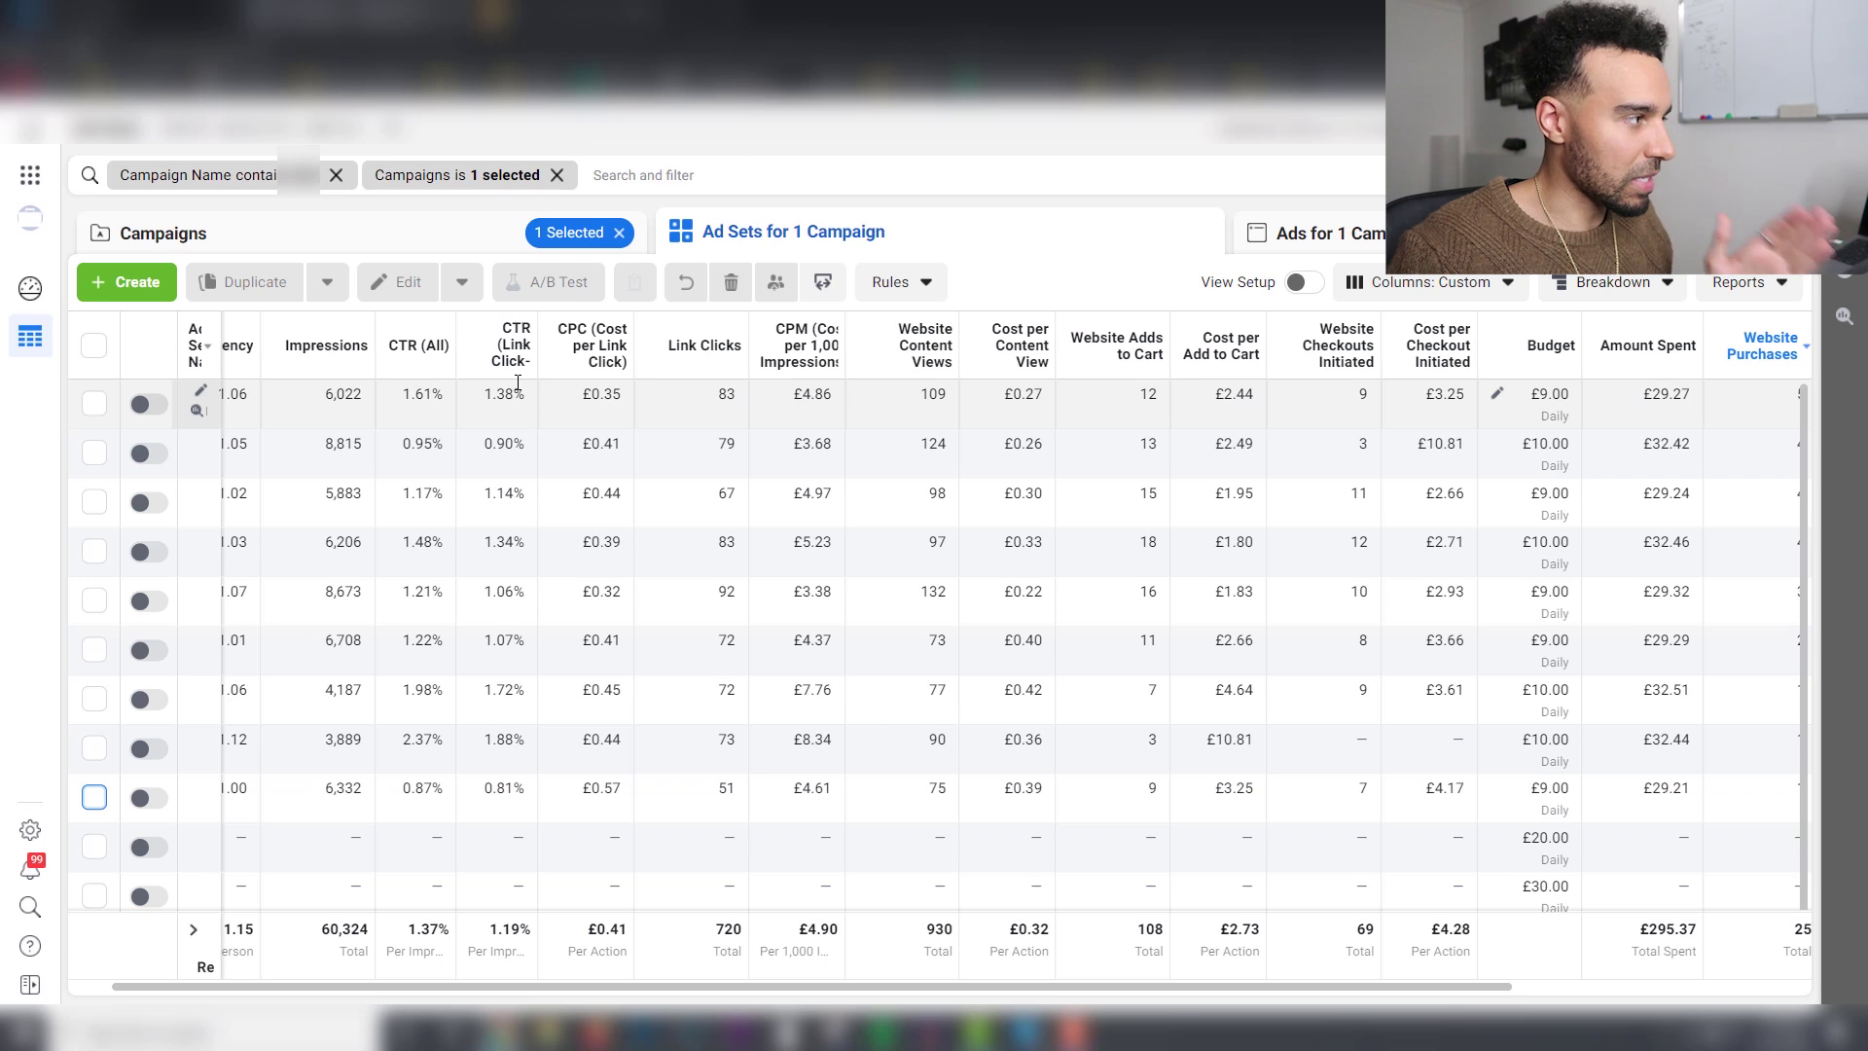
mouse_move(522, 335)
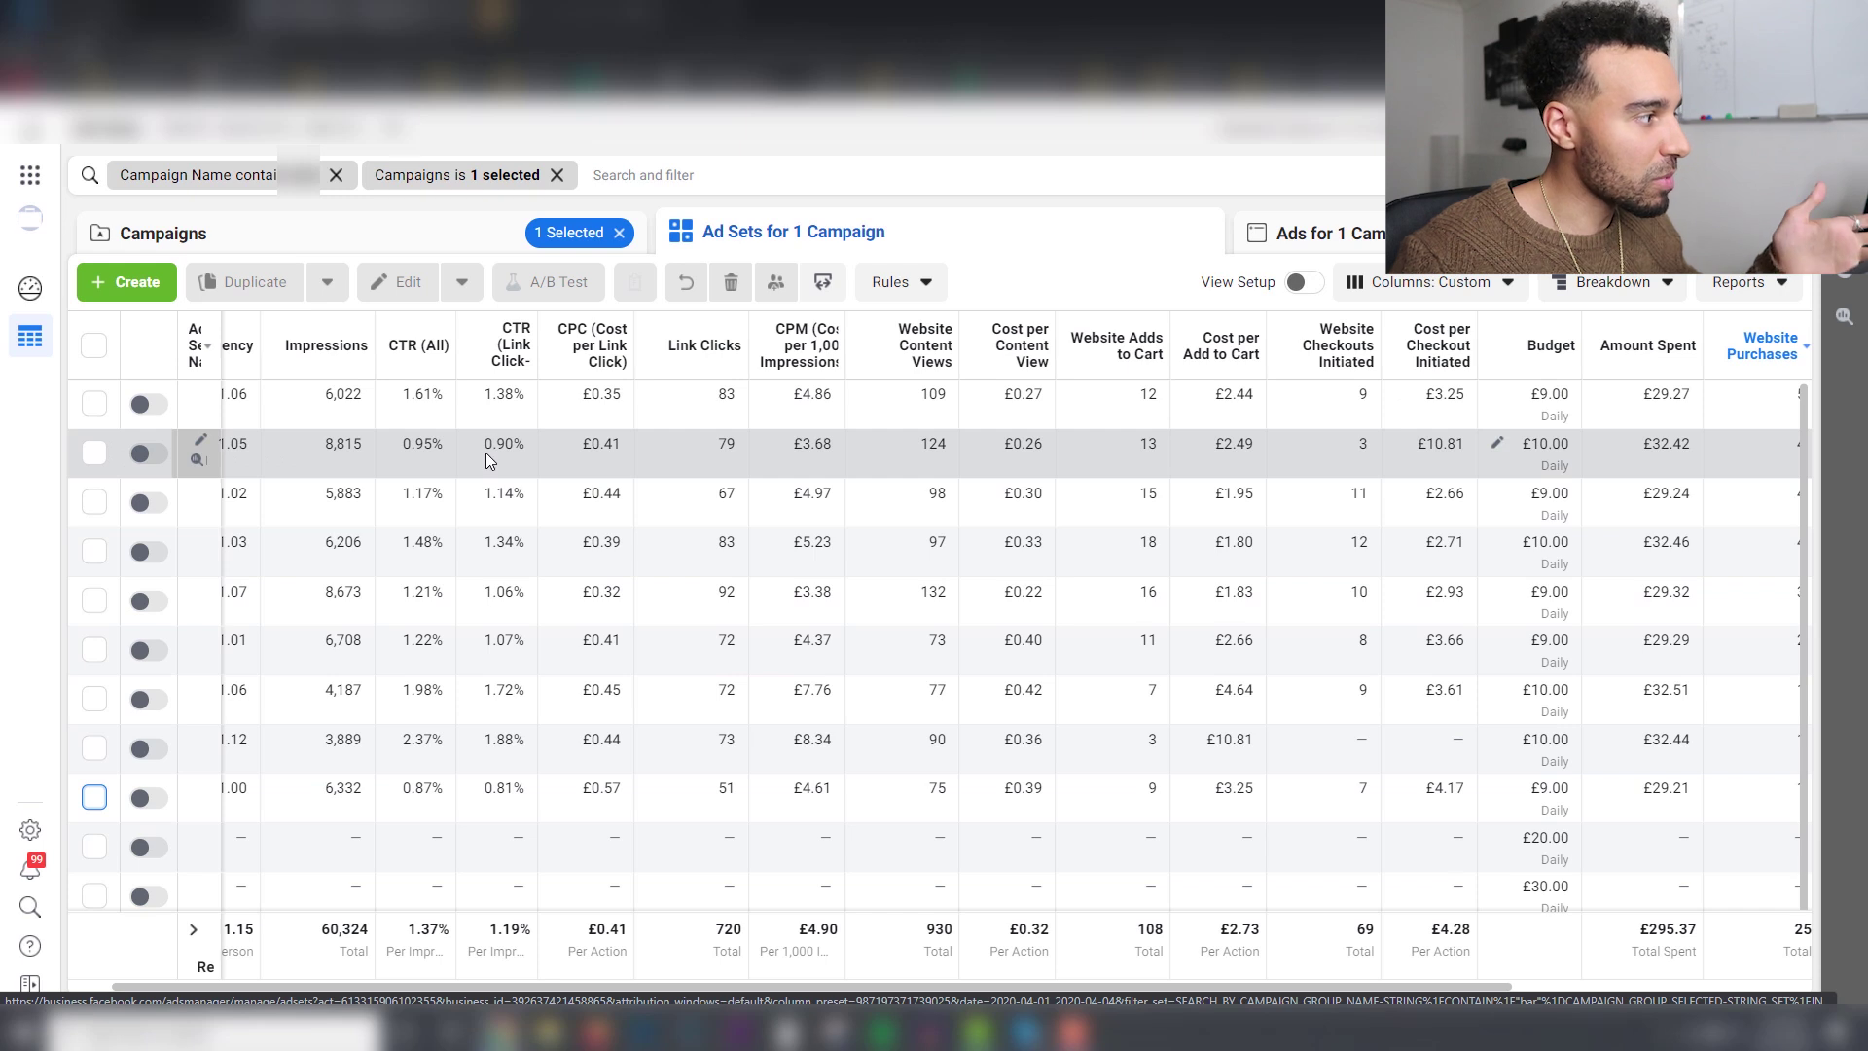
double_click(510, 446)
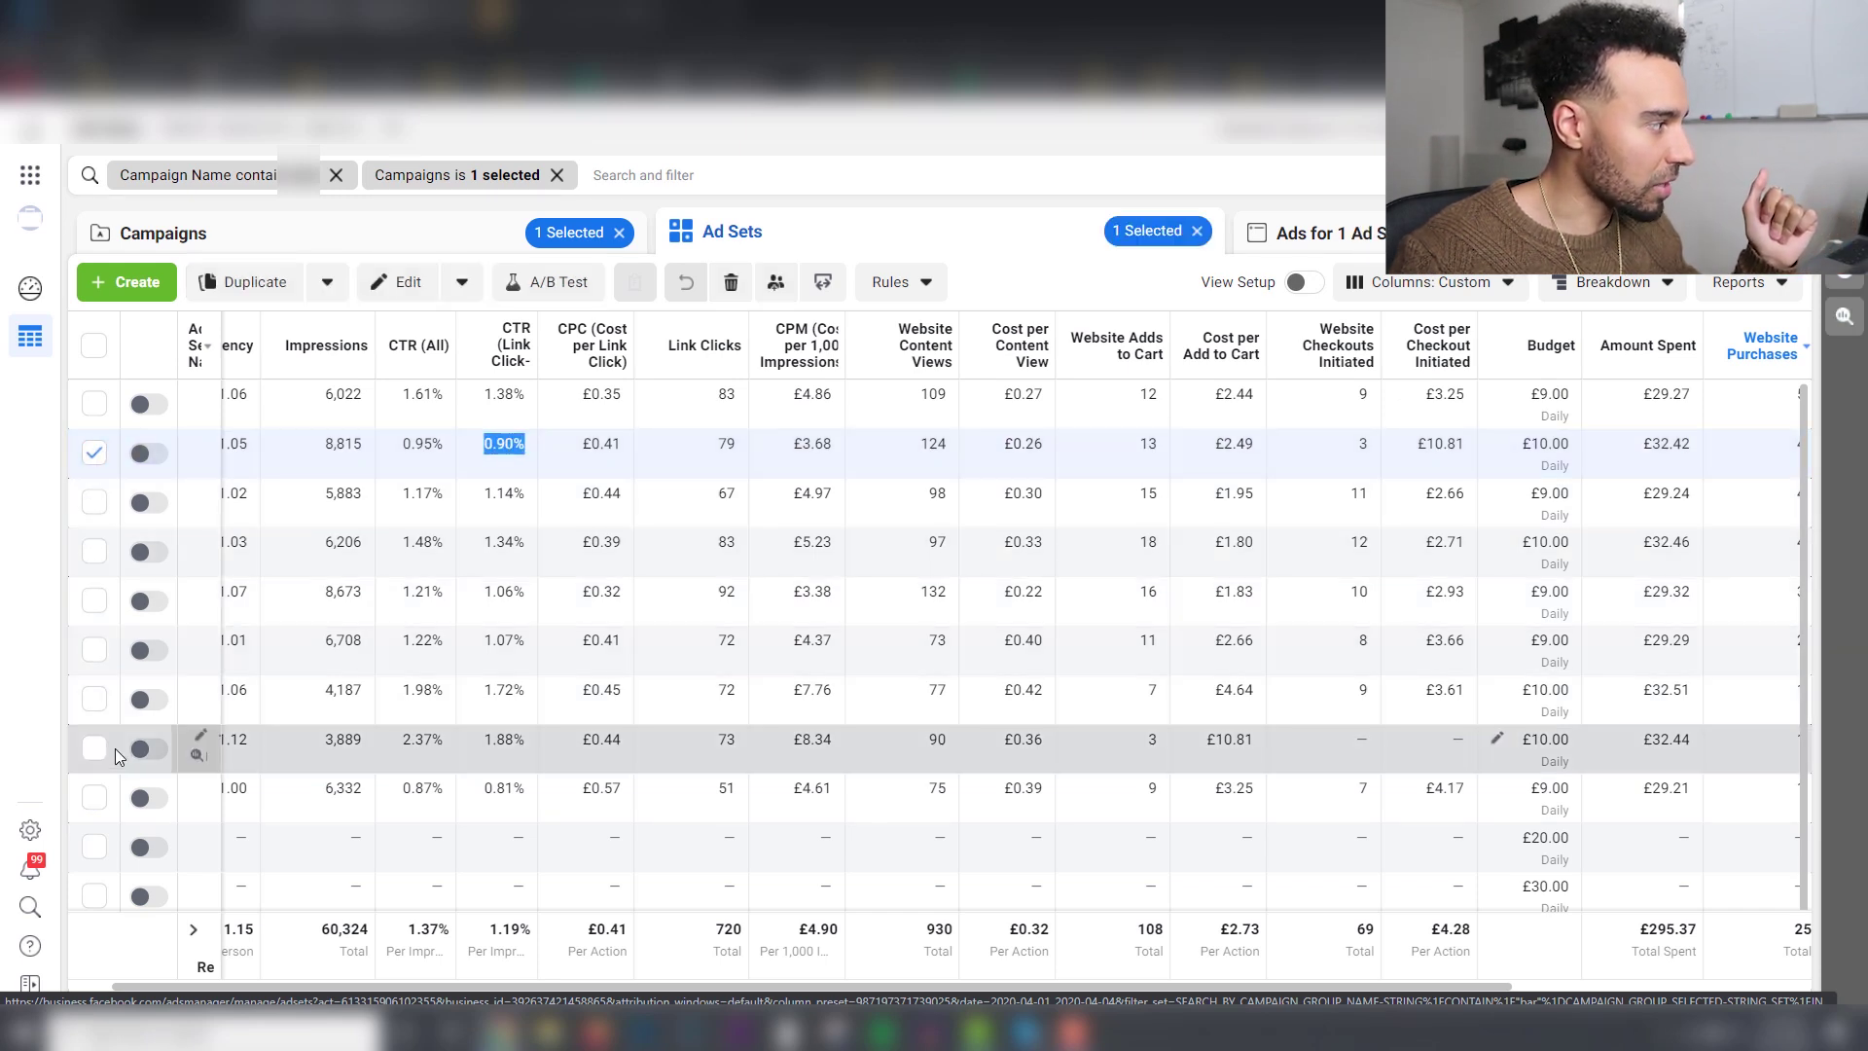
click(94, 749)
click(94, 452)
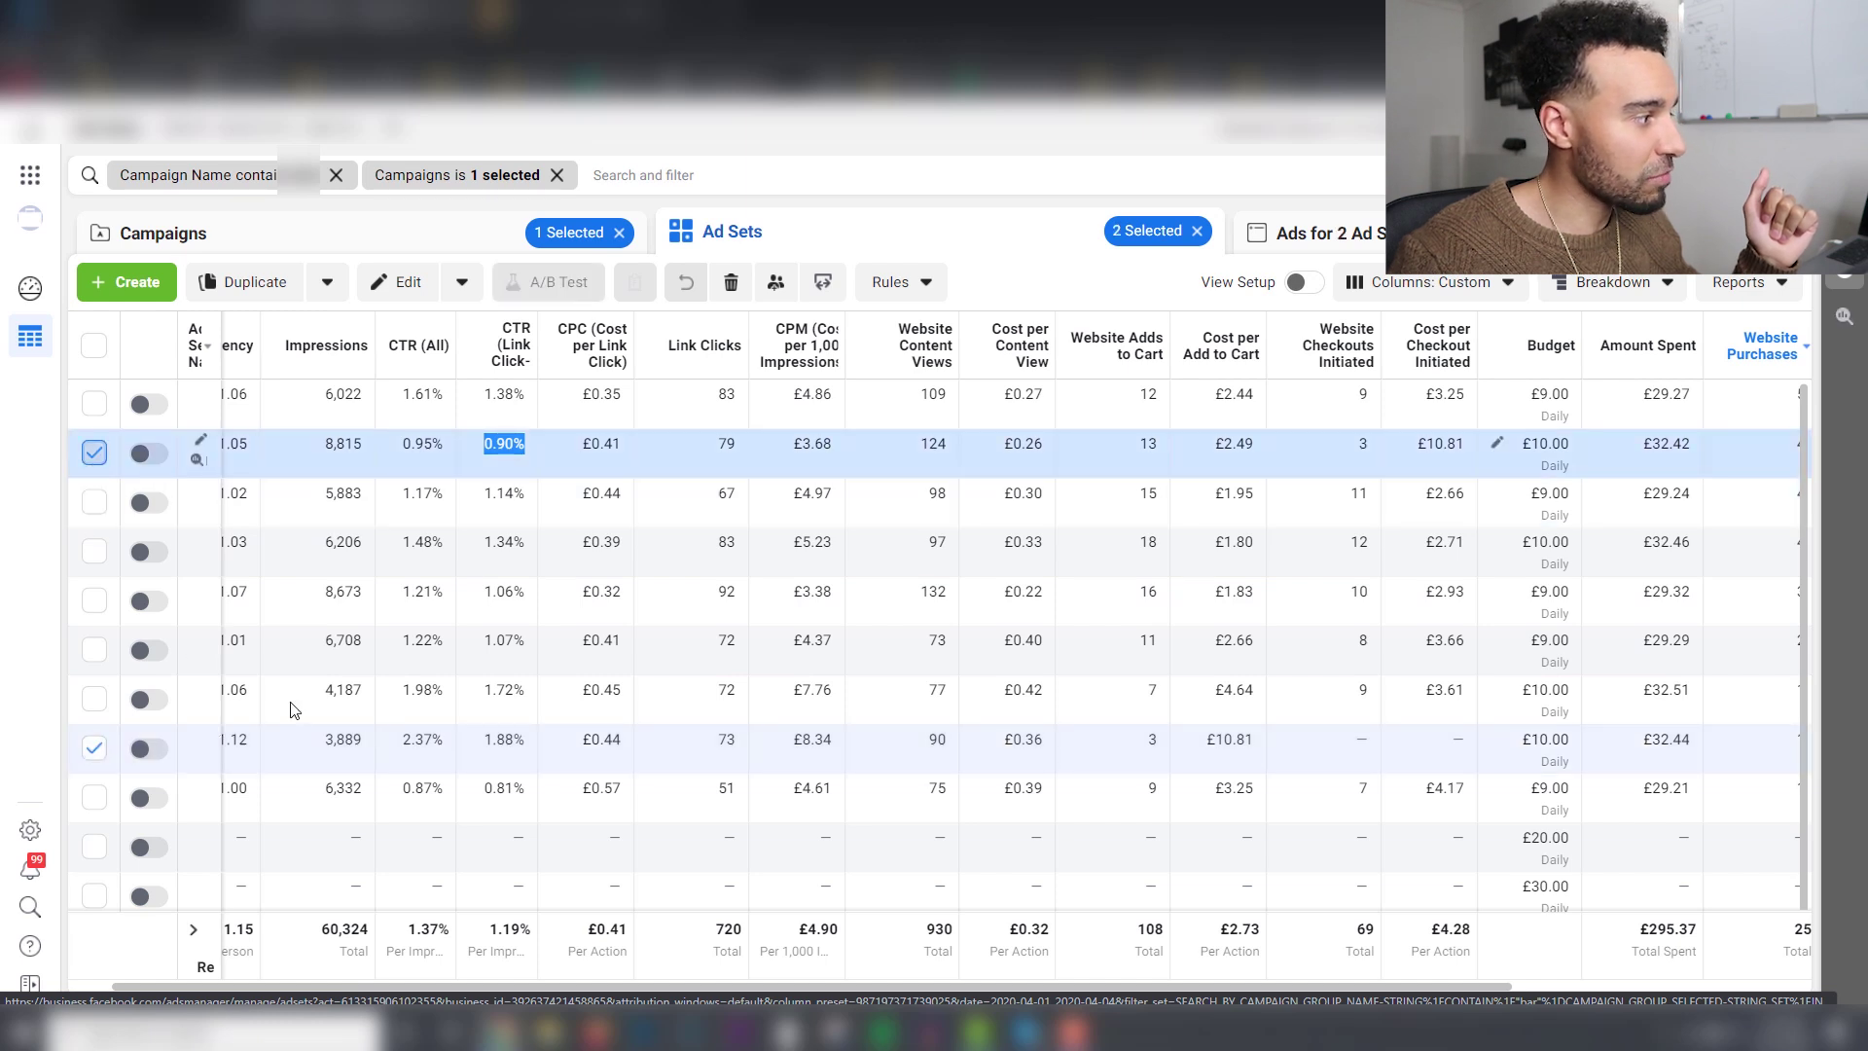
drag(482, 743, 522, 739)
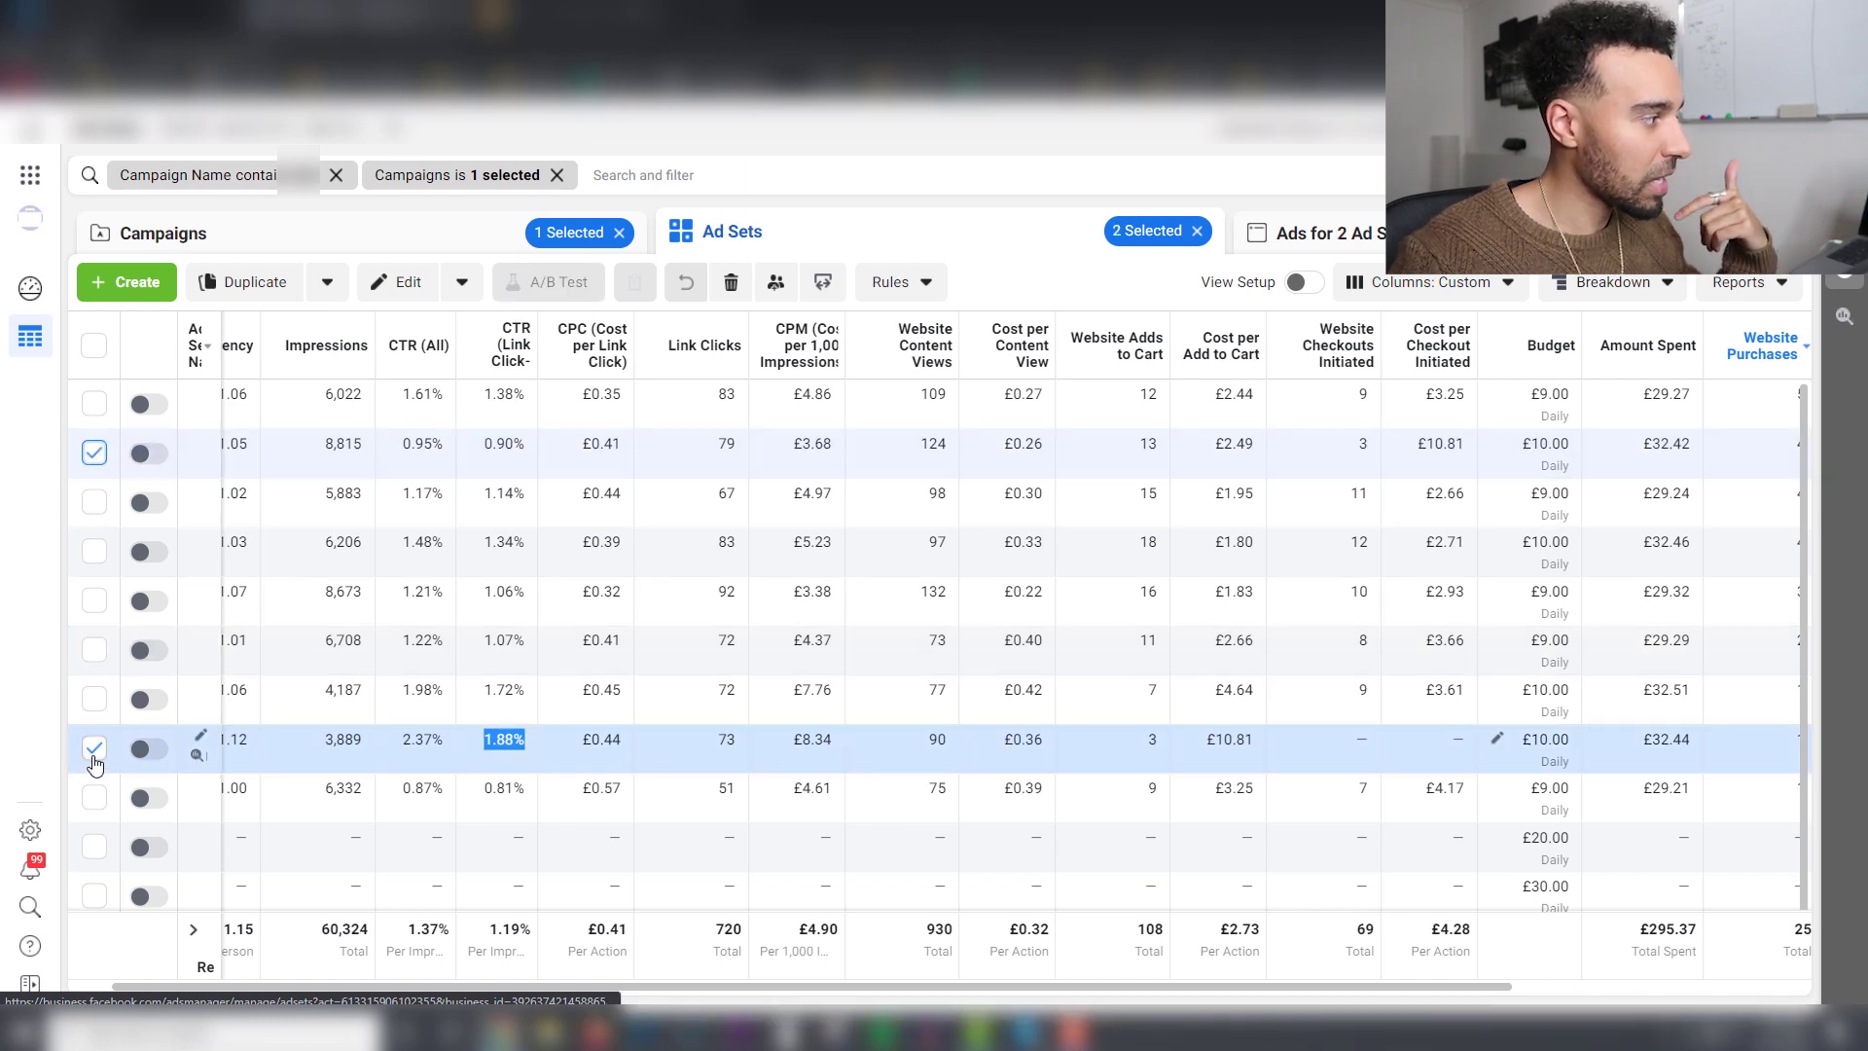
click(94, 458)
click(91, 461)
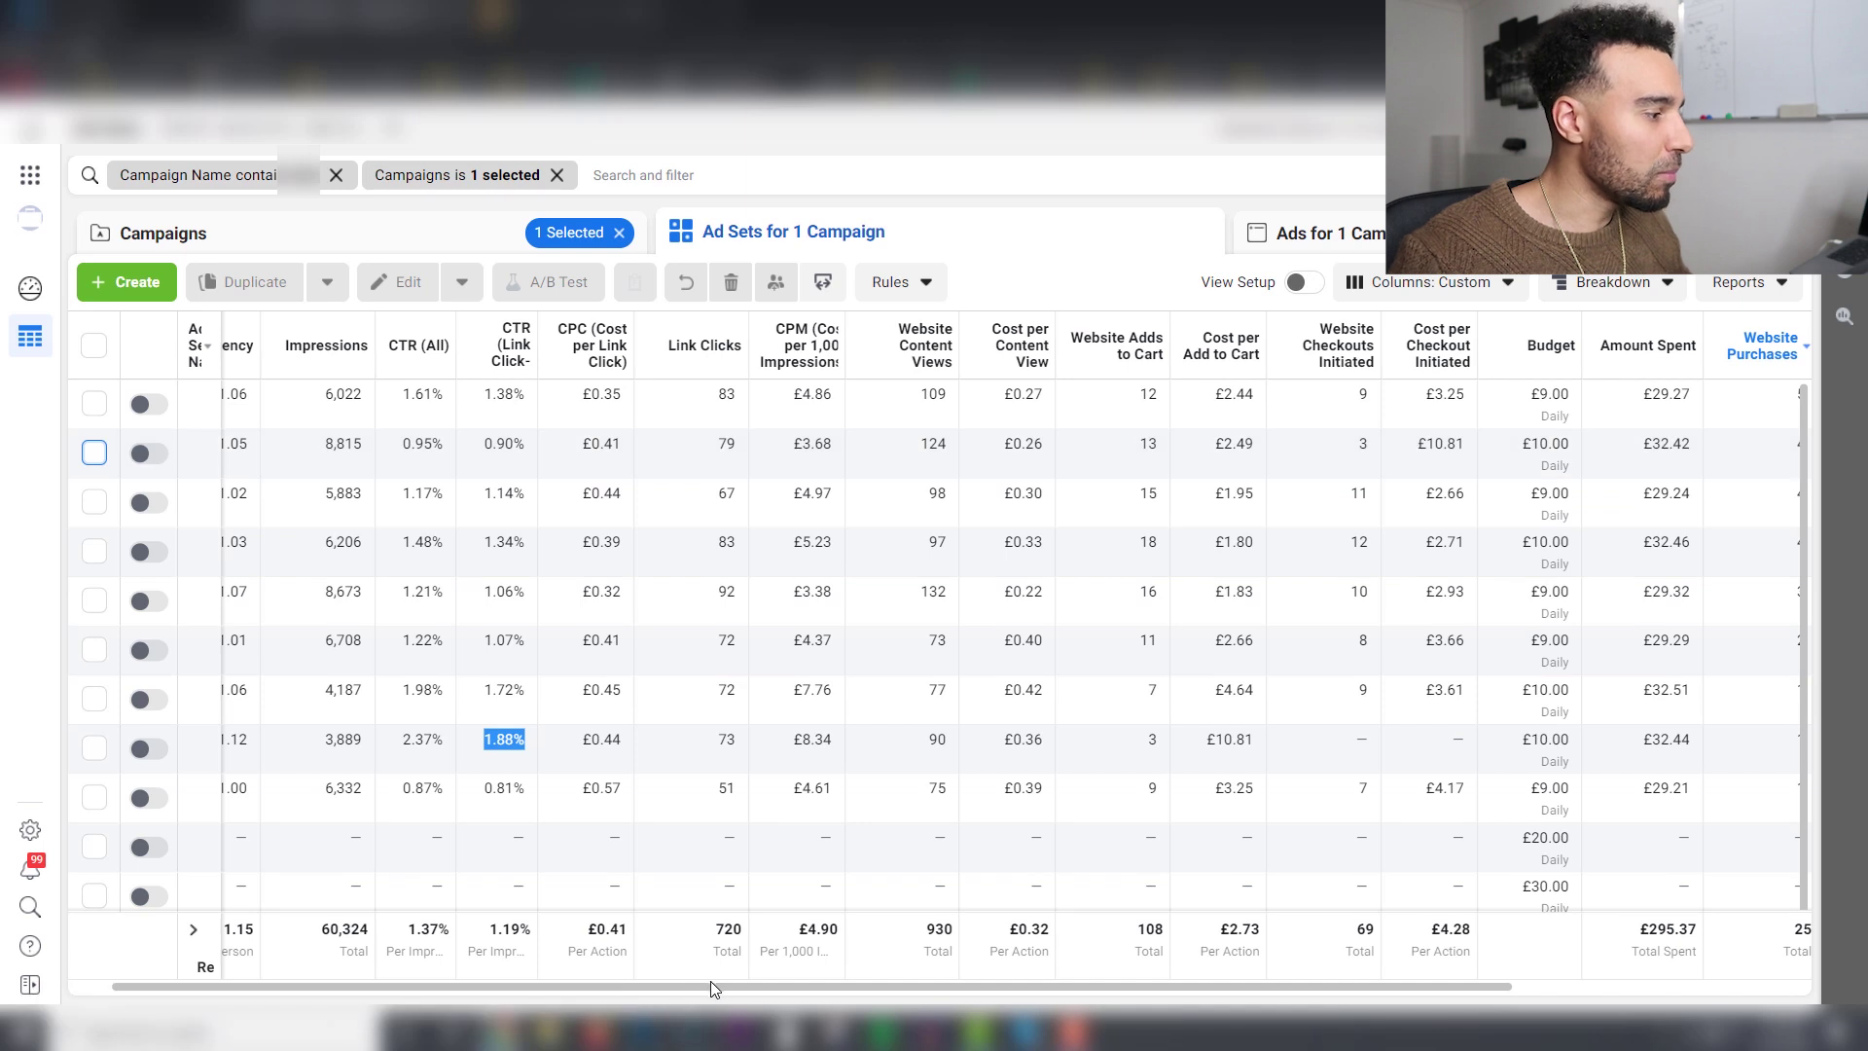
Examine the ad sets' CPM figures alongside their link click-through rates
drag(738, 986, 853, 988)
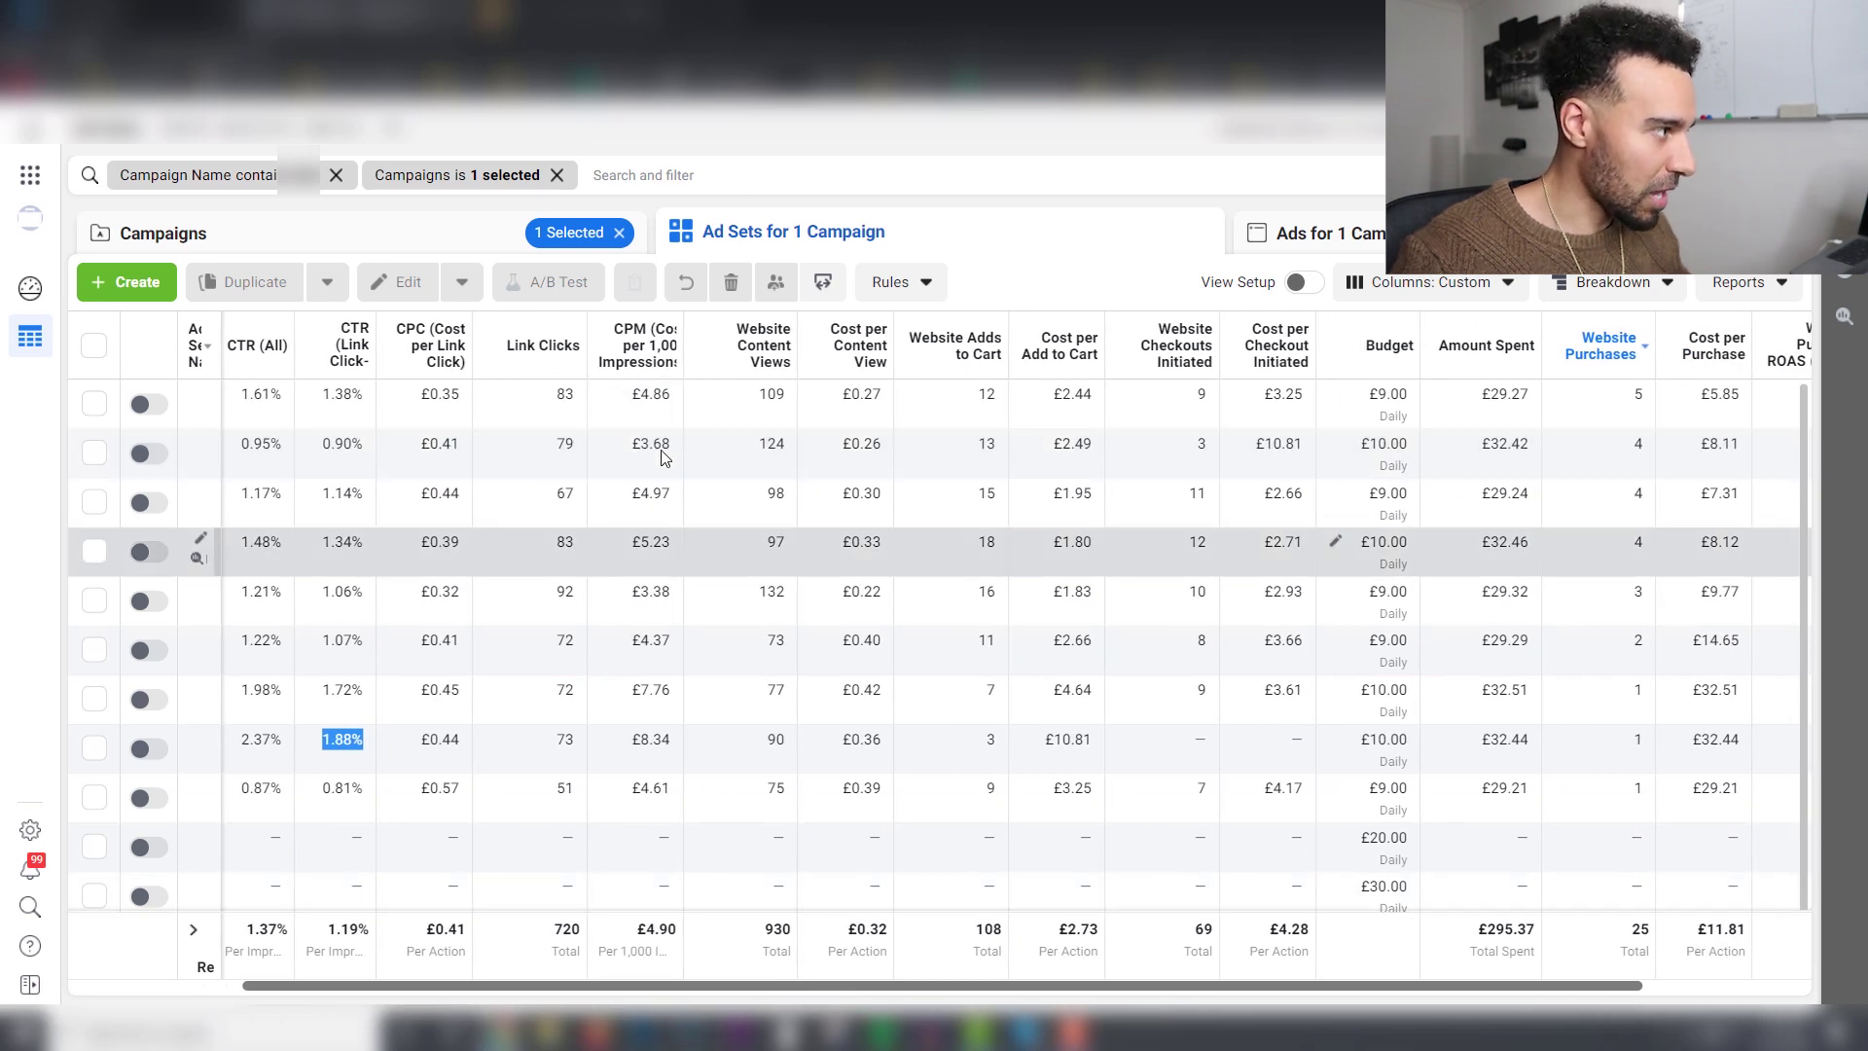
mouse_move(650, 360)
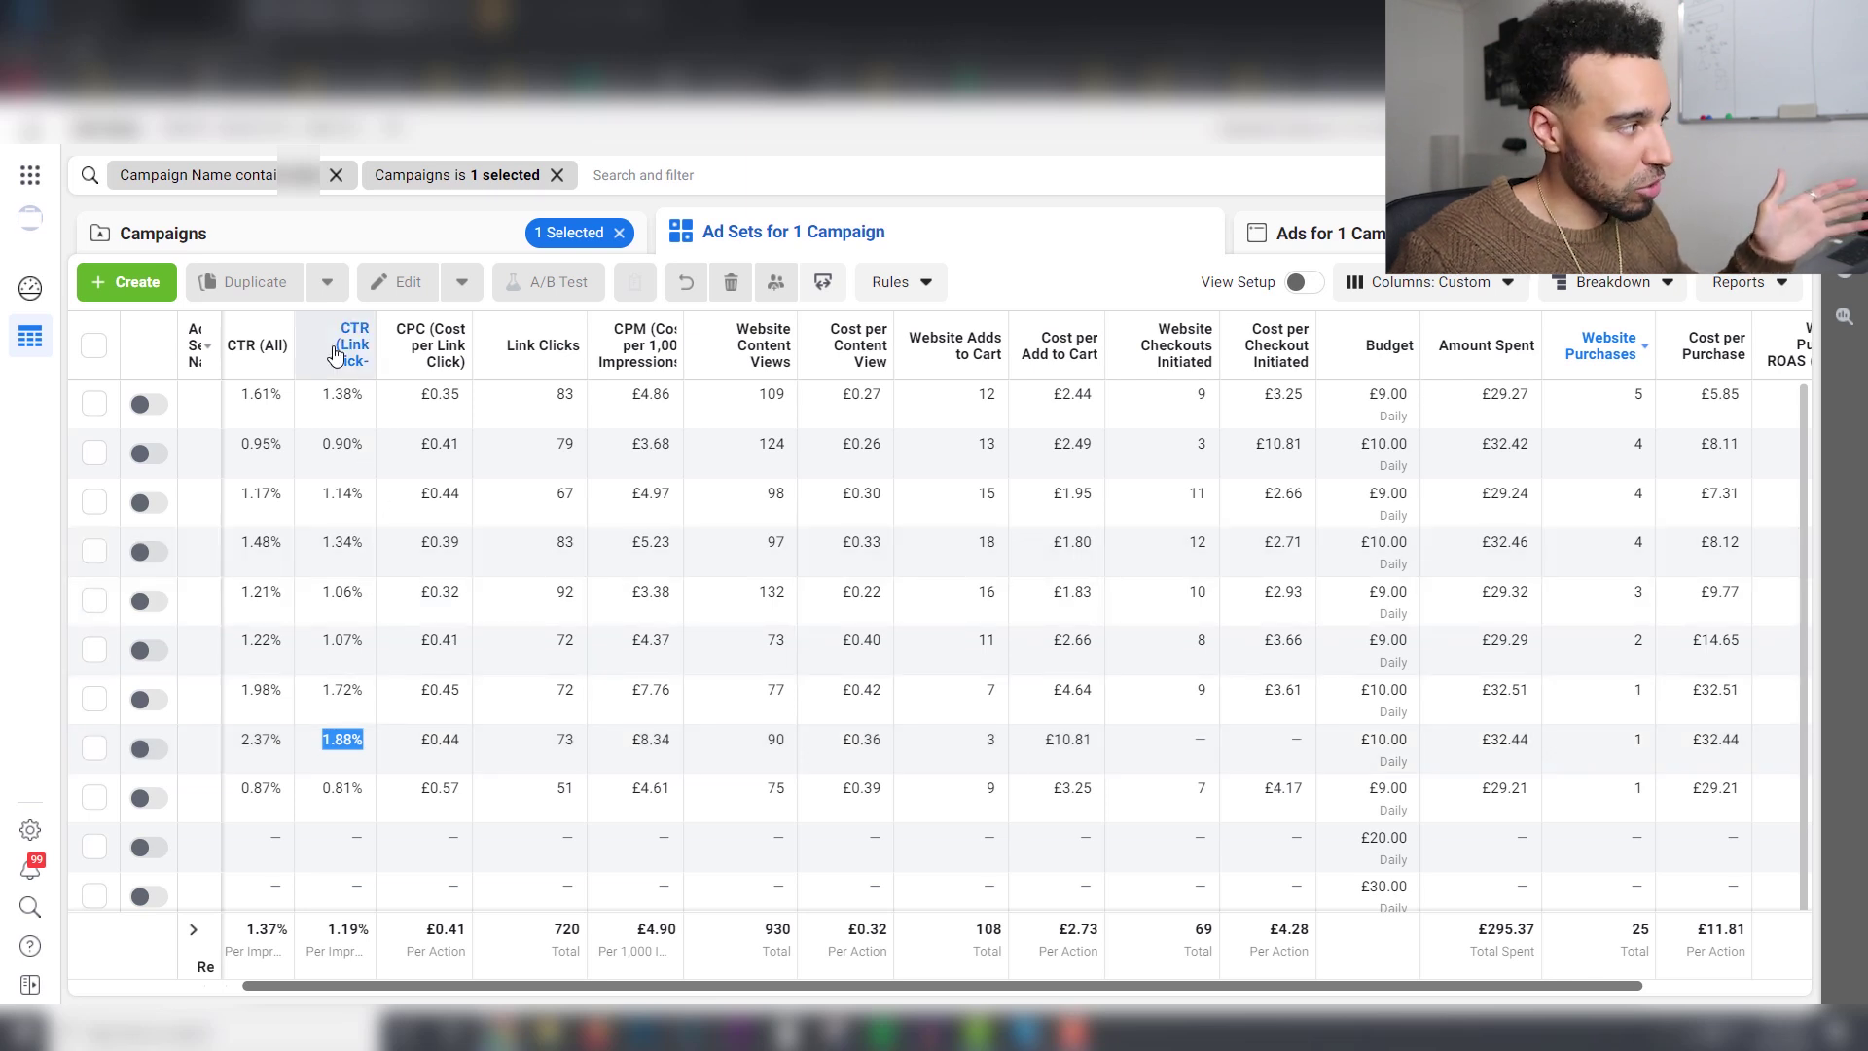
mouse_move(337, 378)
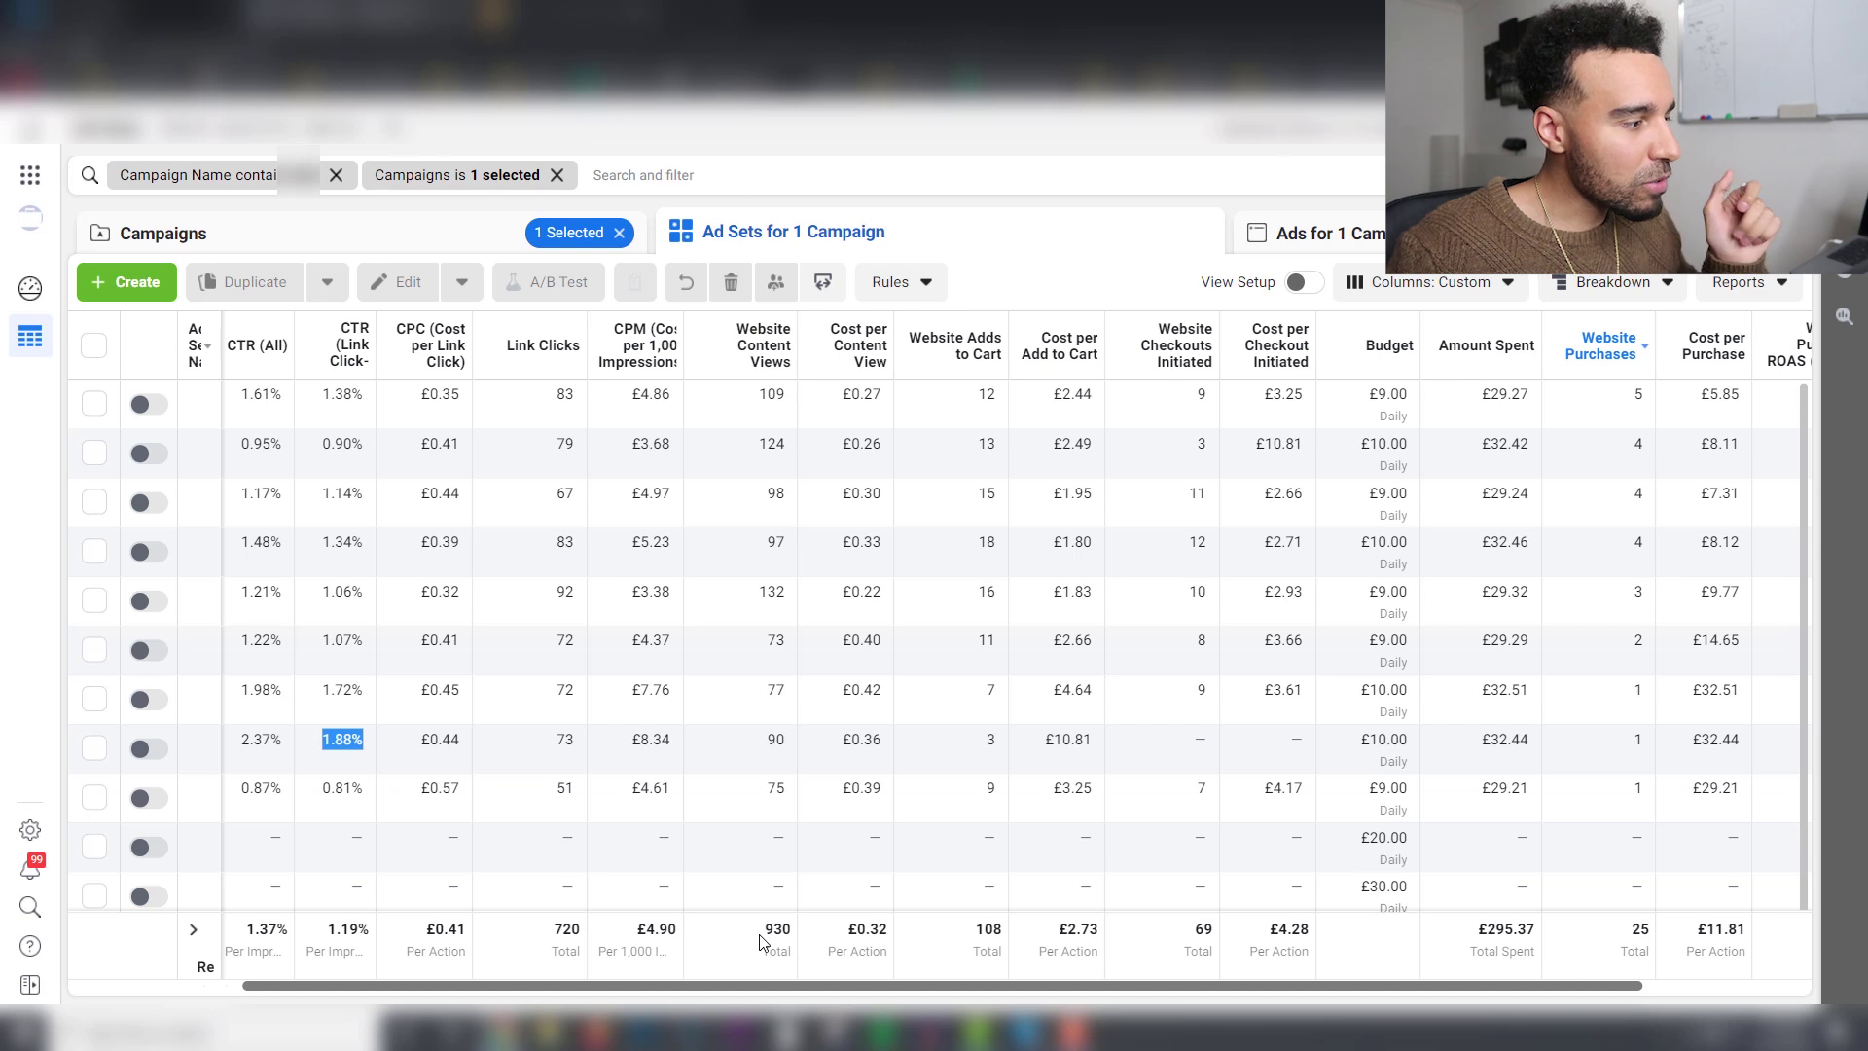
Compare the campaign's total website content views with its total adds to cart
double_click(776, 930)
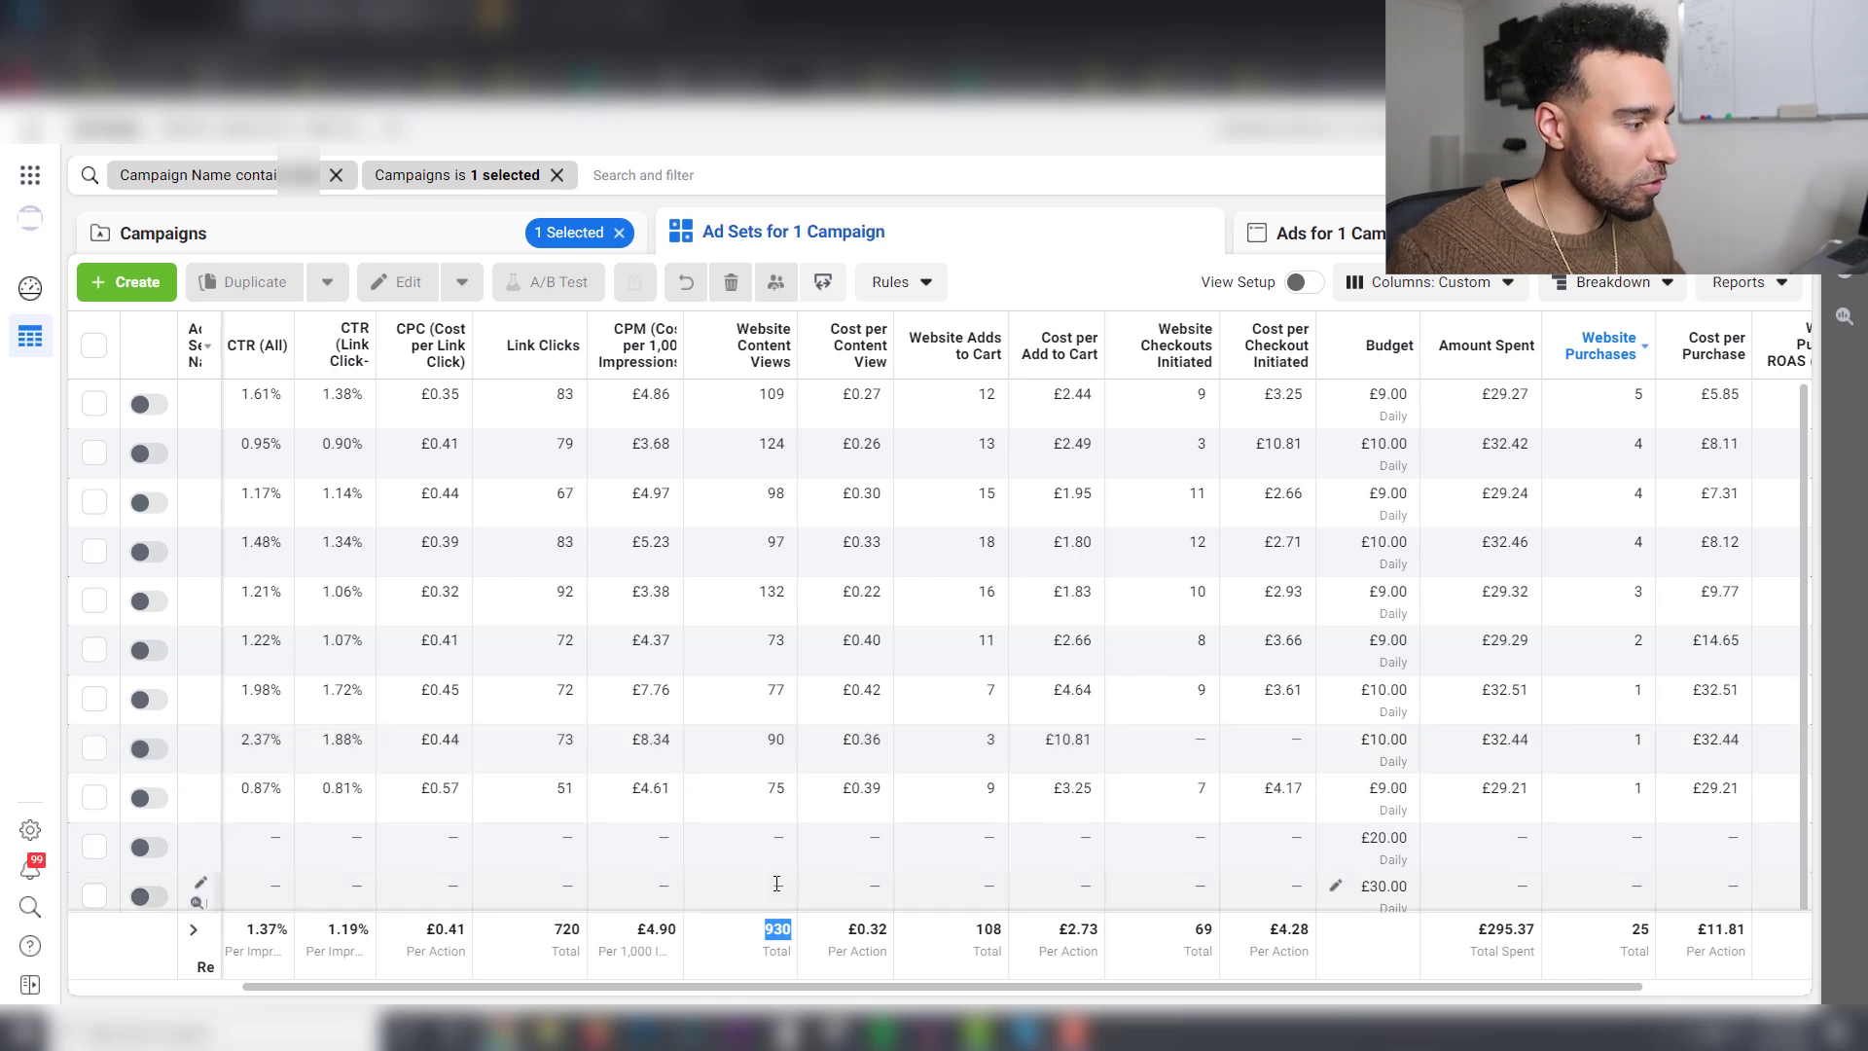
drag(976, 926, 1007, 934)
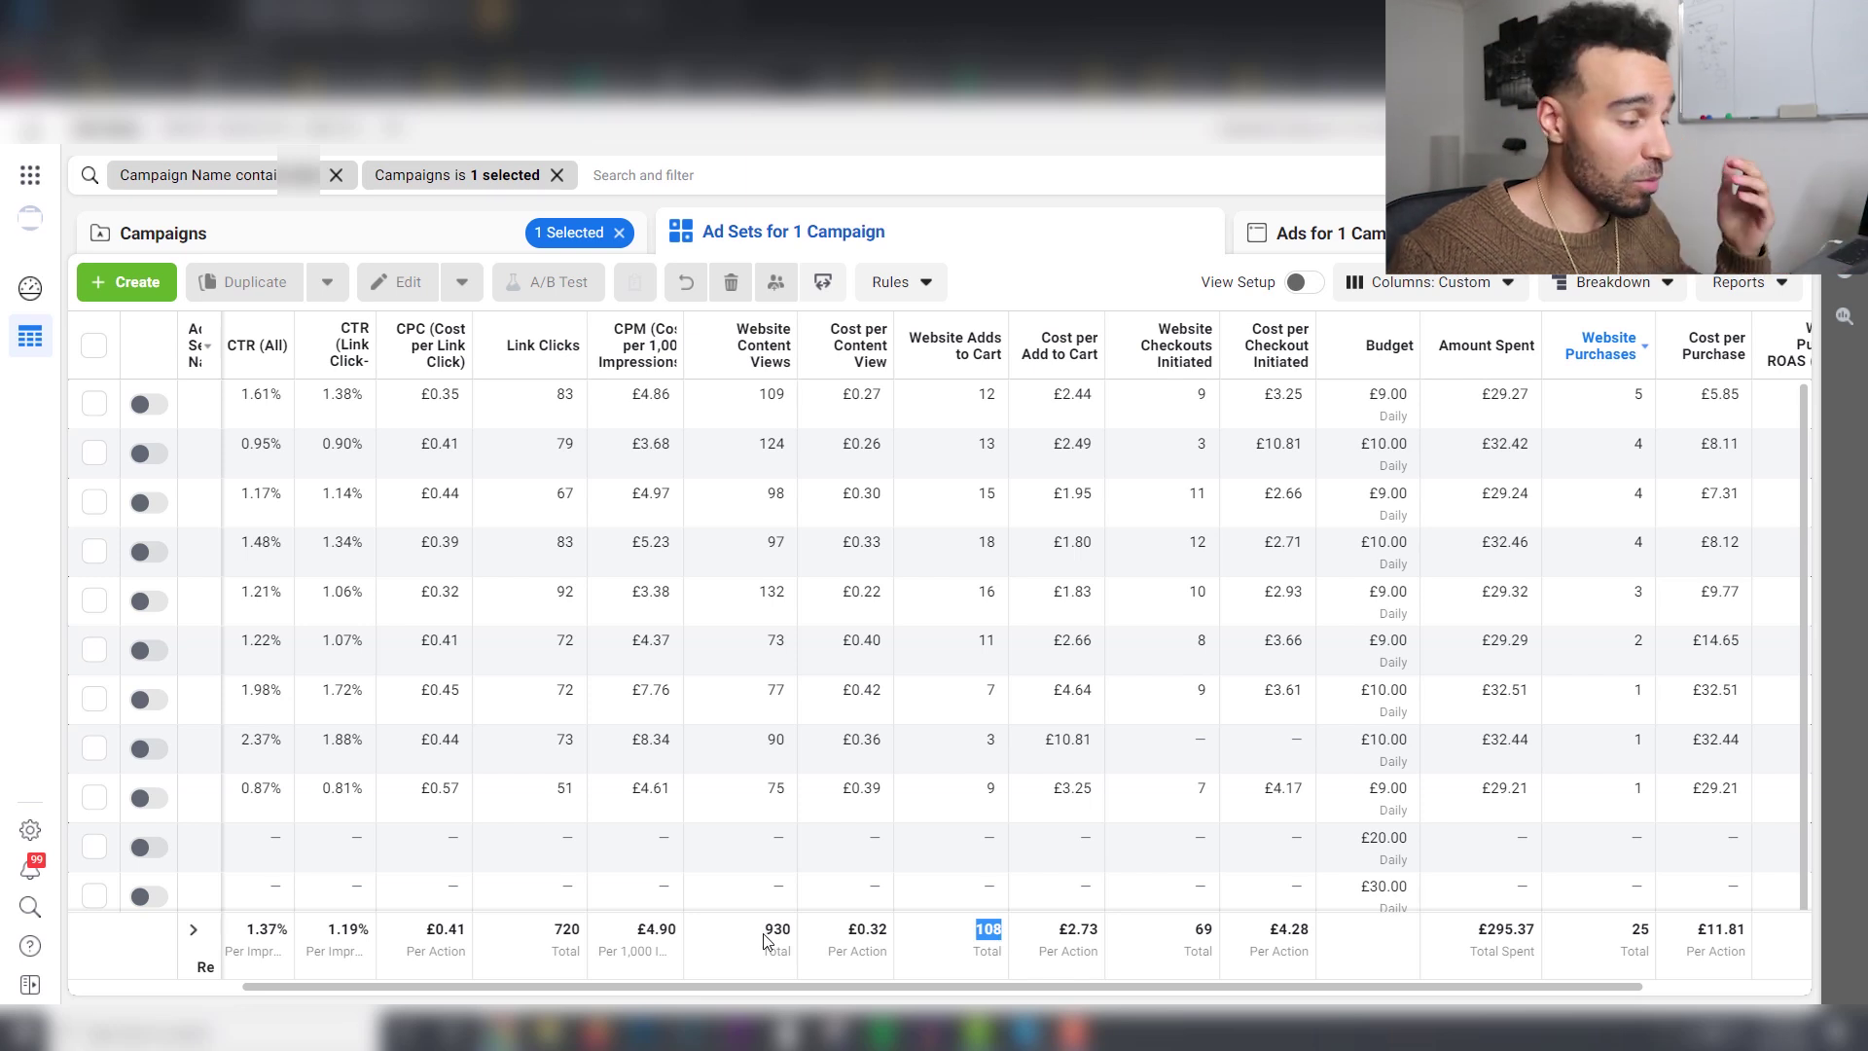
drag(764, 939, 796, 936)
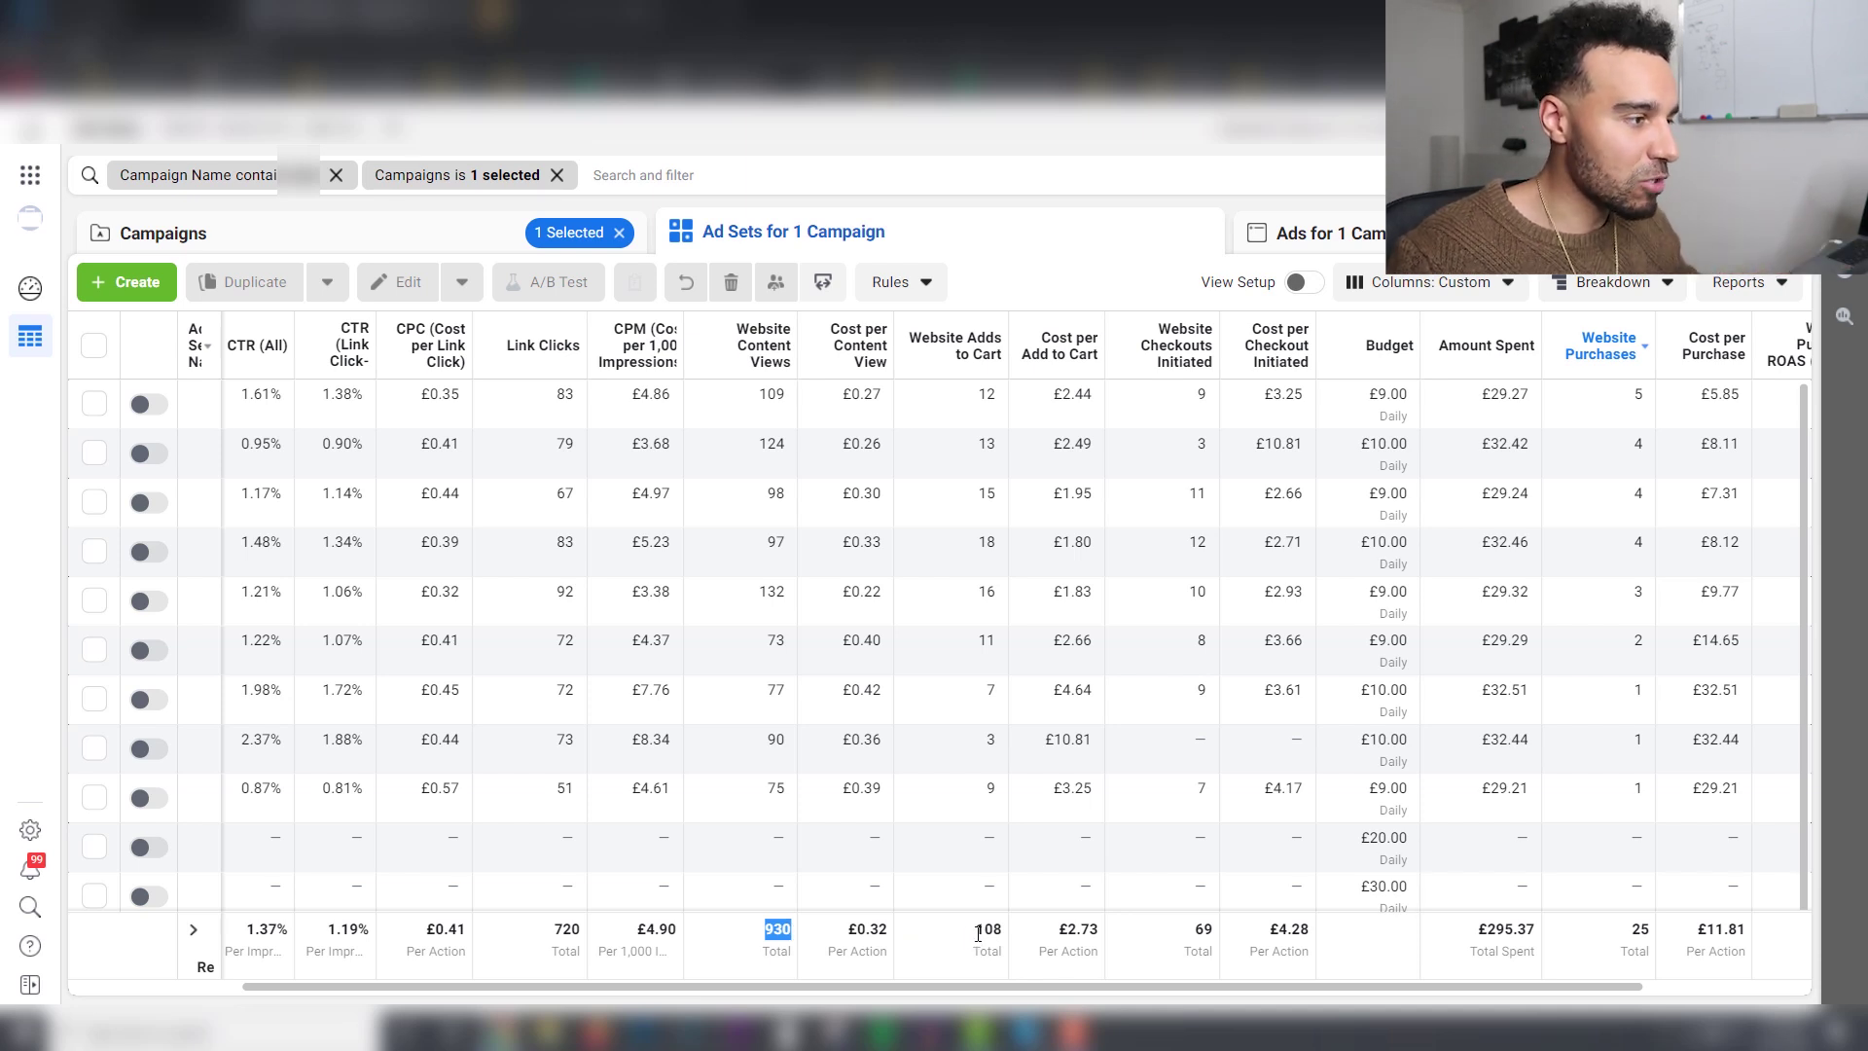
click(768, 932)
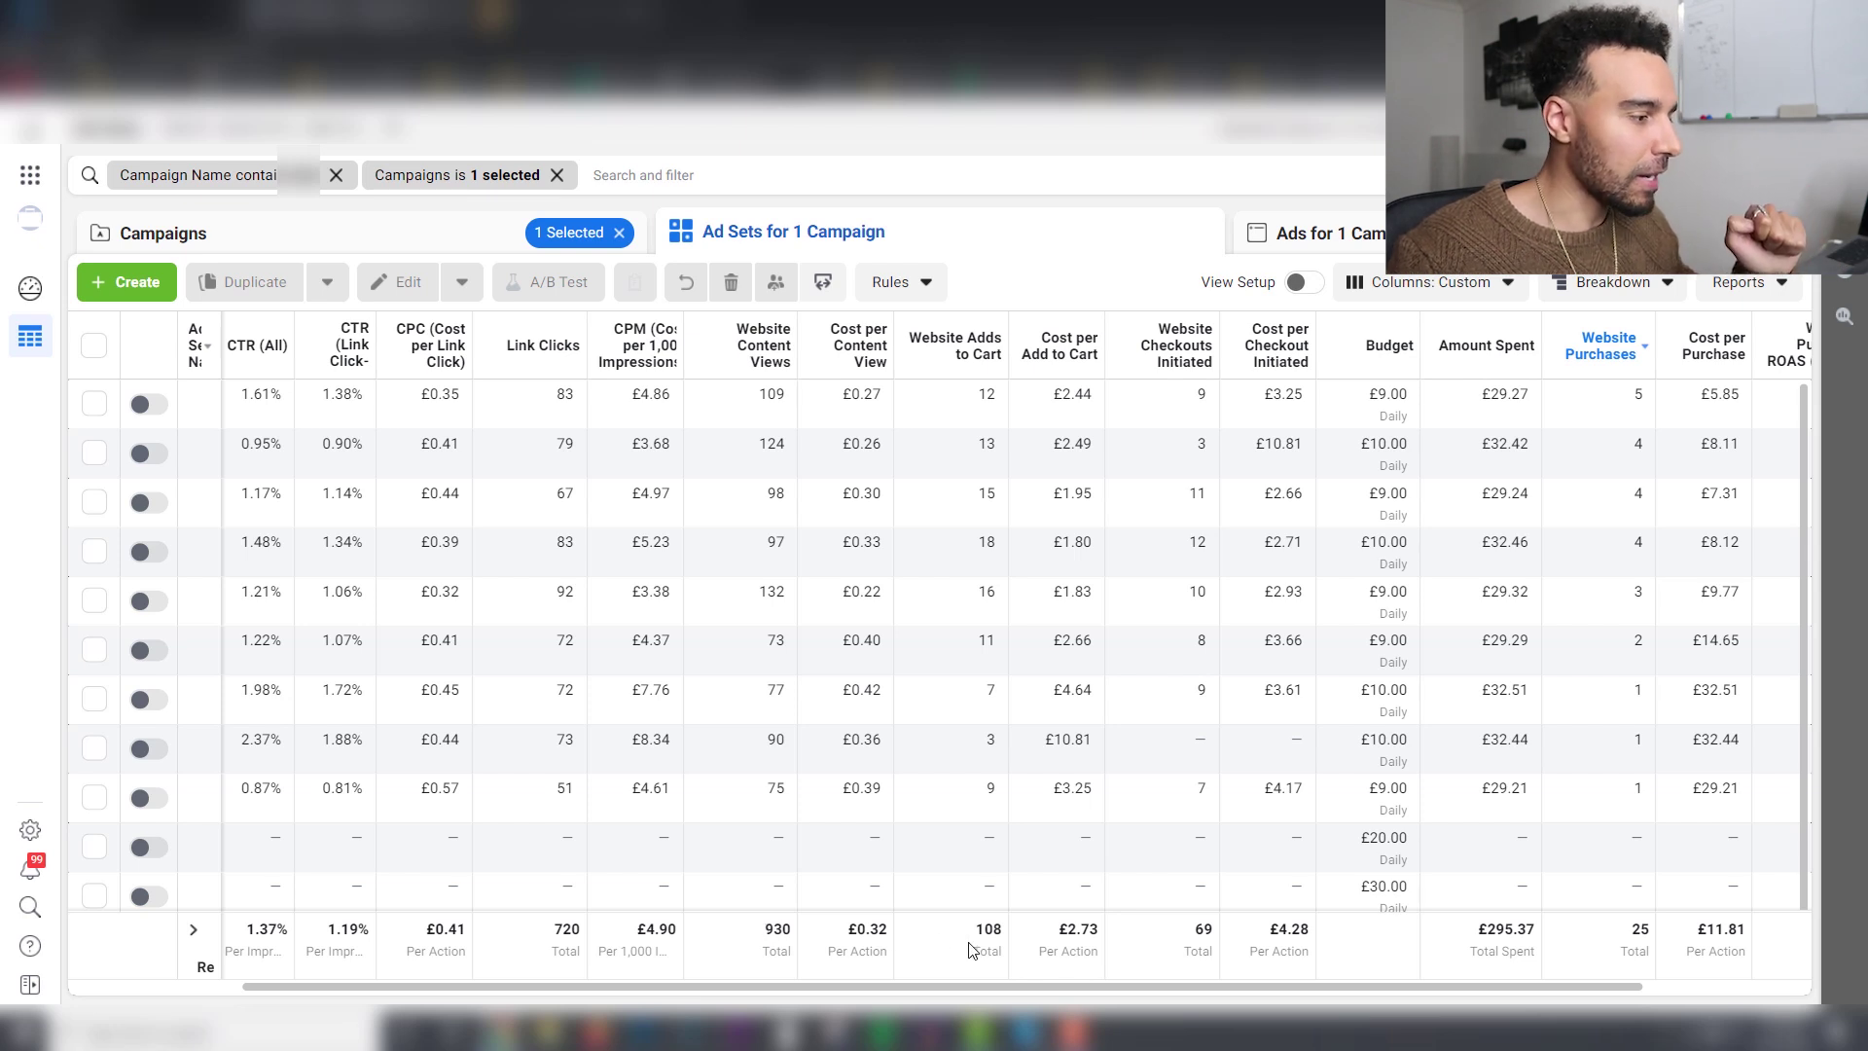
double_click(771, 932)
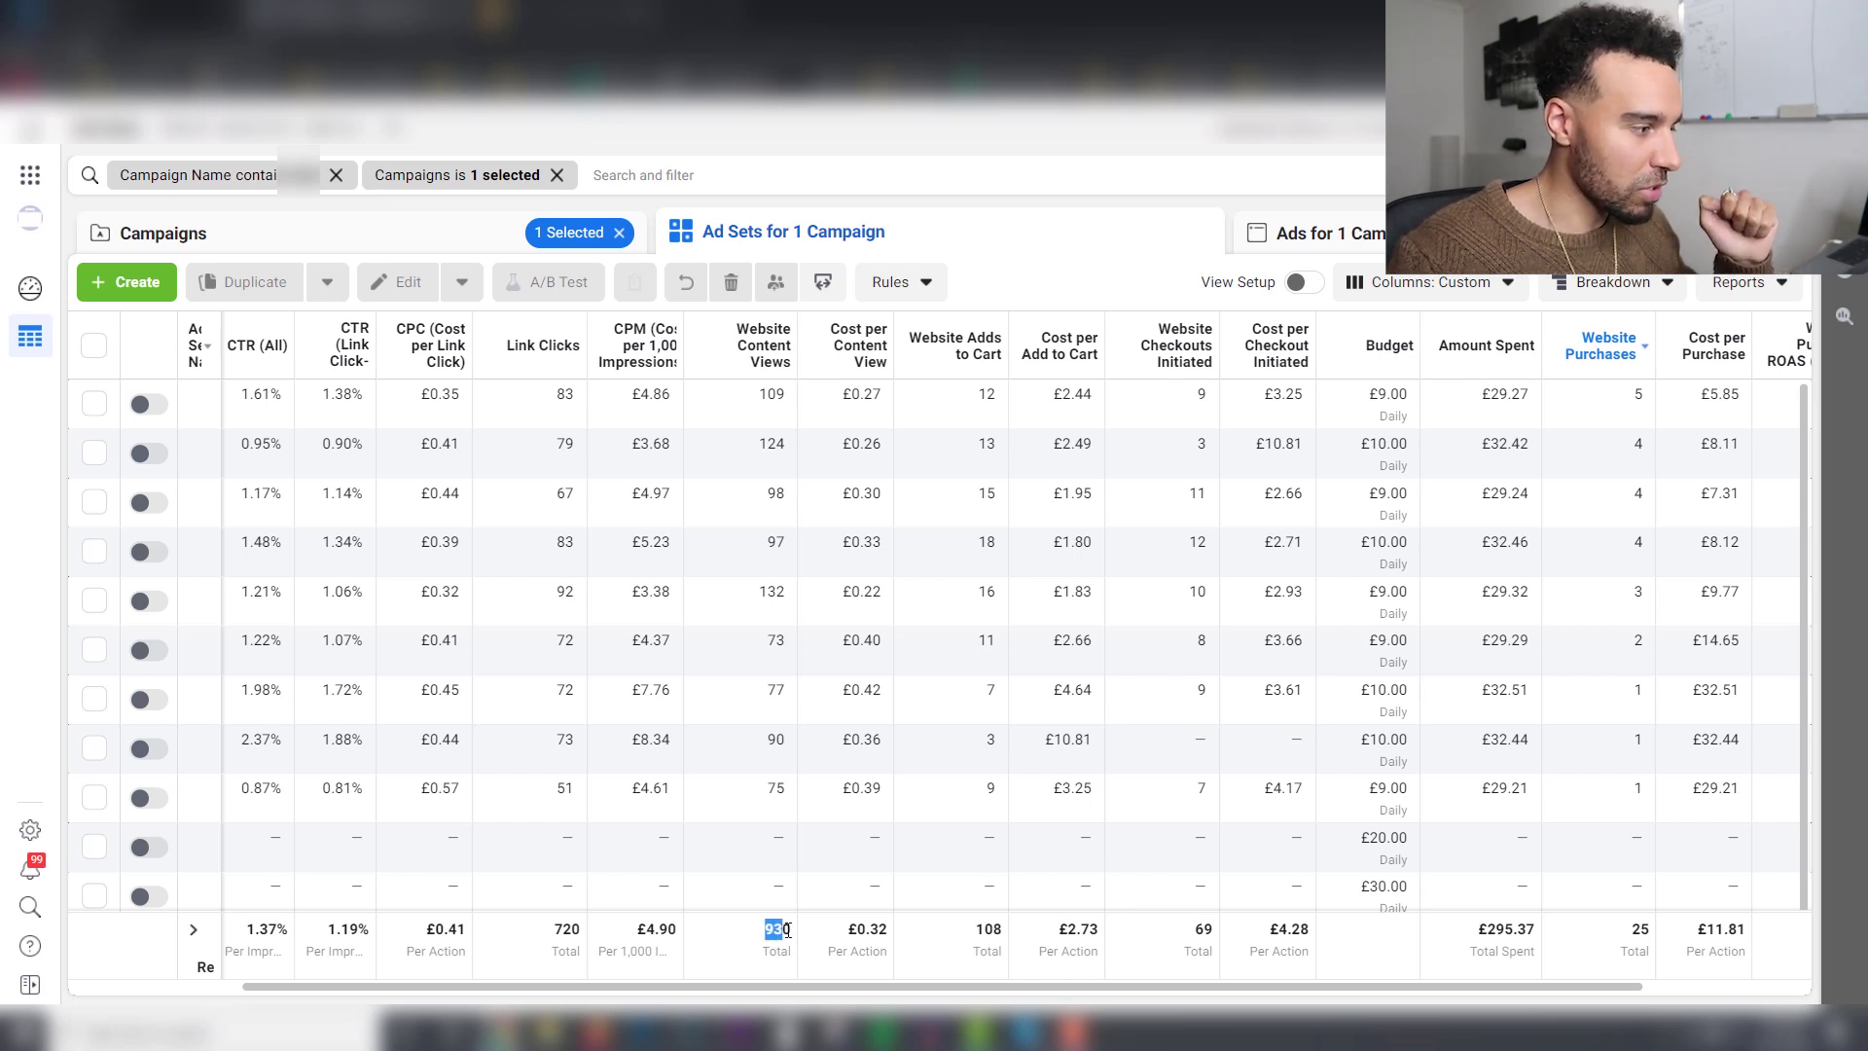
double_click(987, 933)
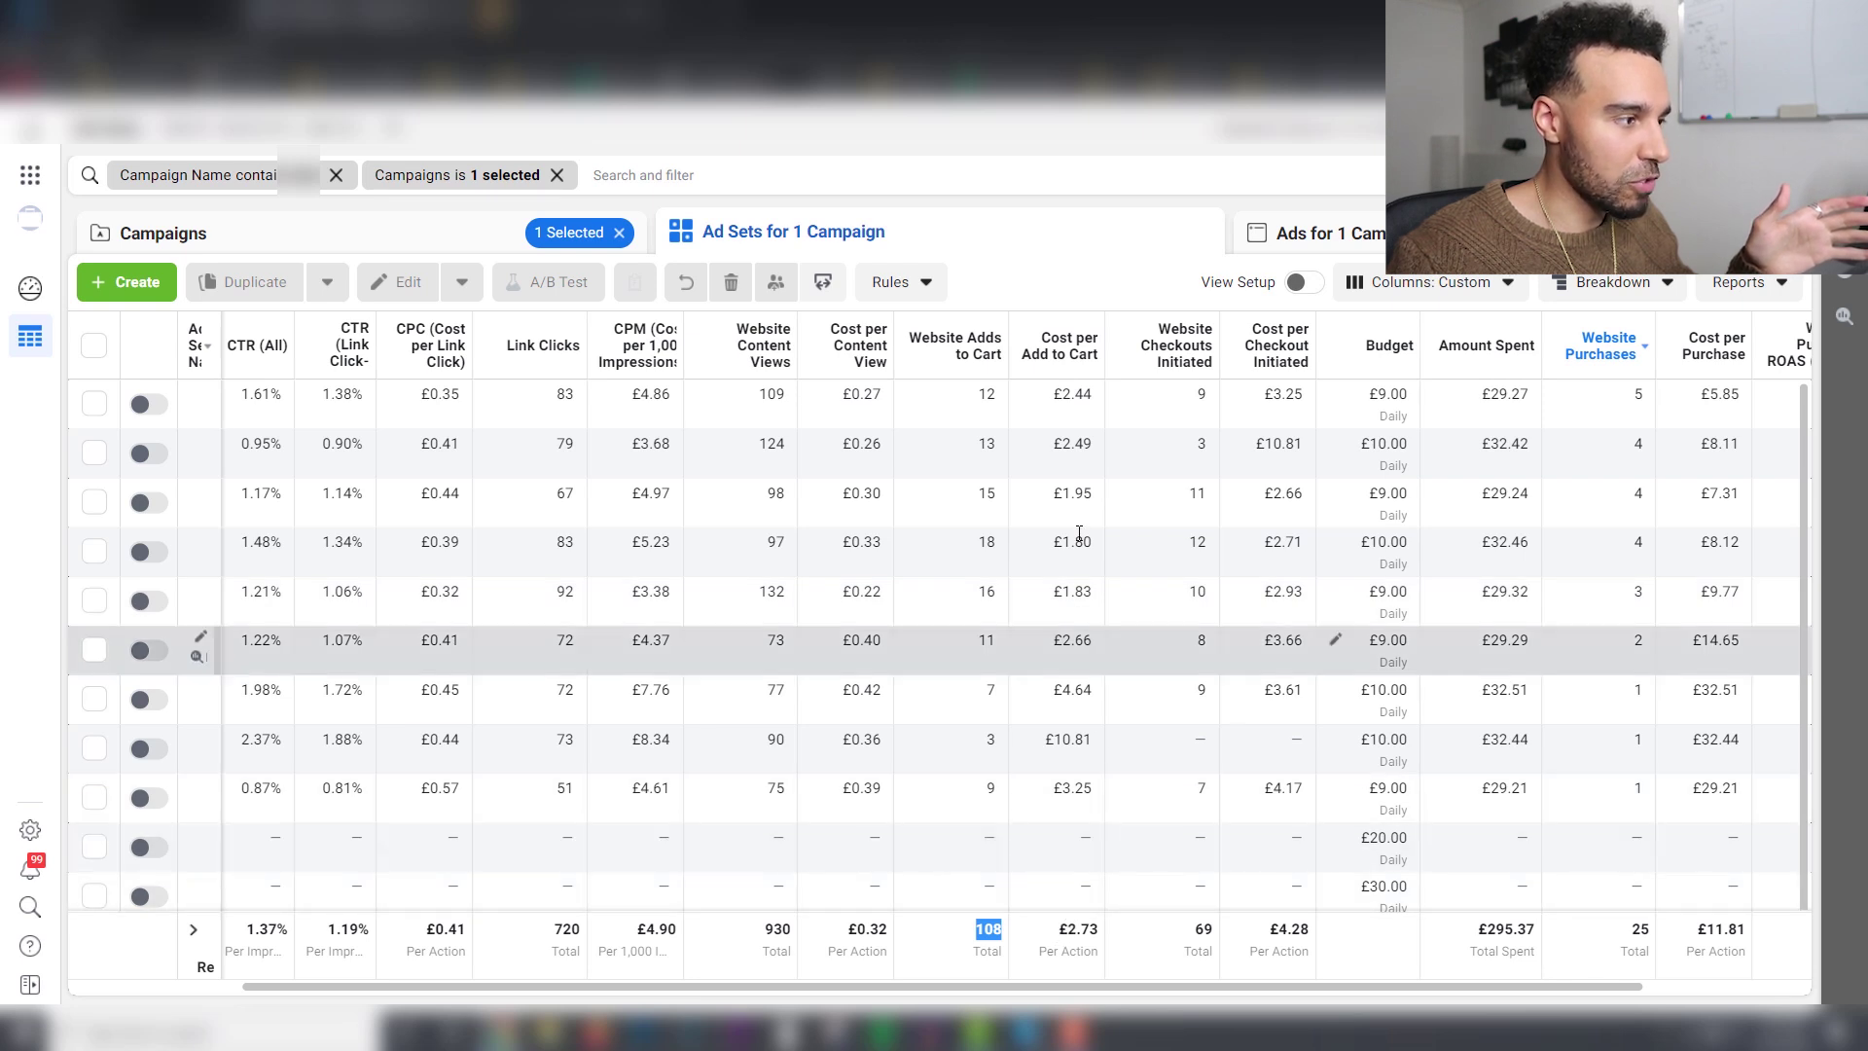
Compare the campaign's total website adds to cart with its total checkouts initiated
drag(1062, 983, 1131, 979)
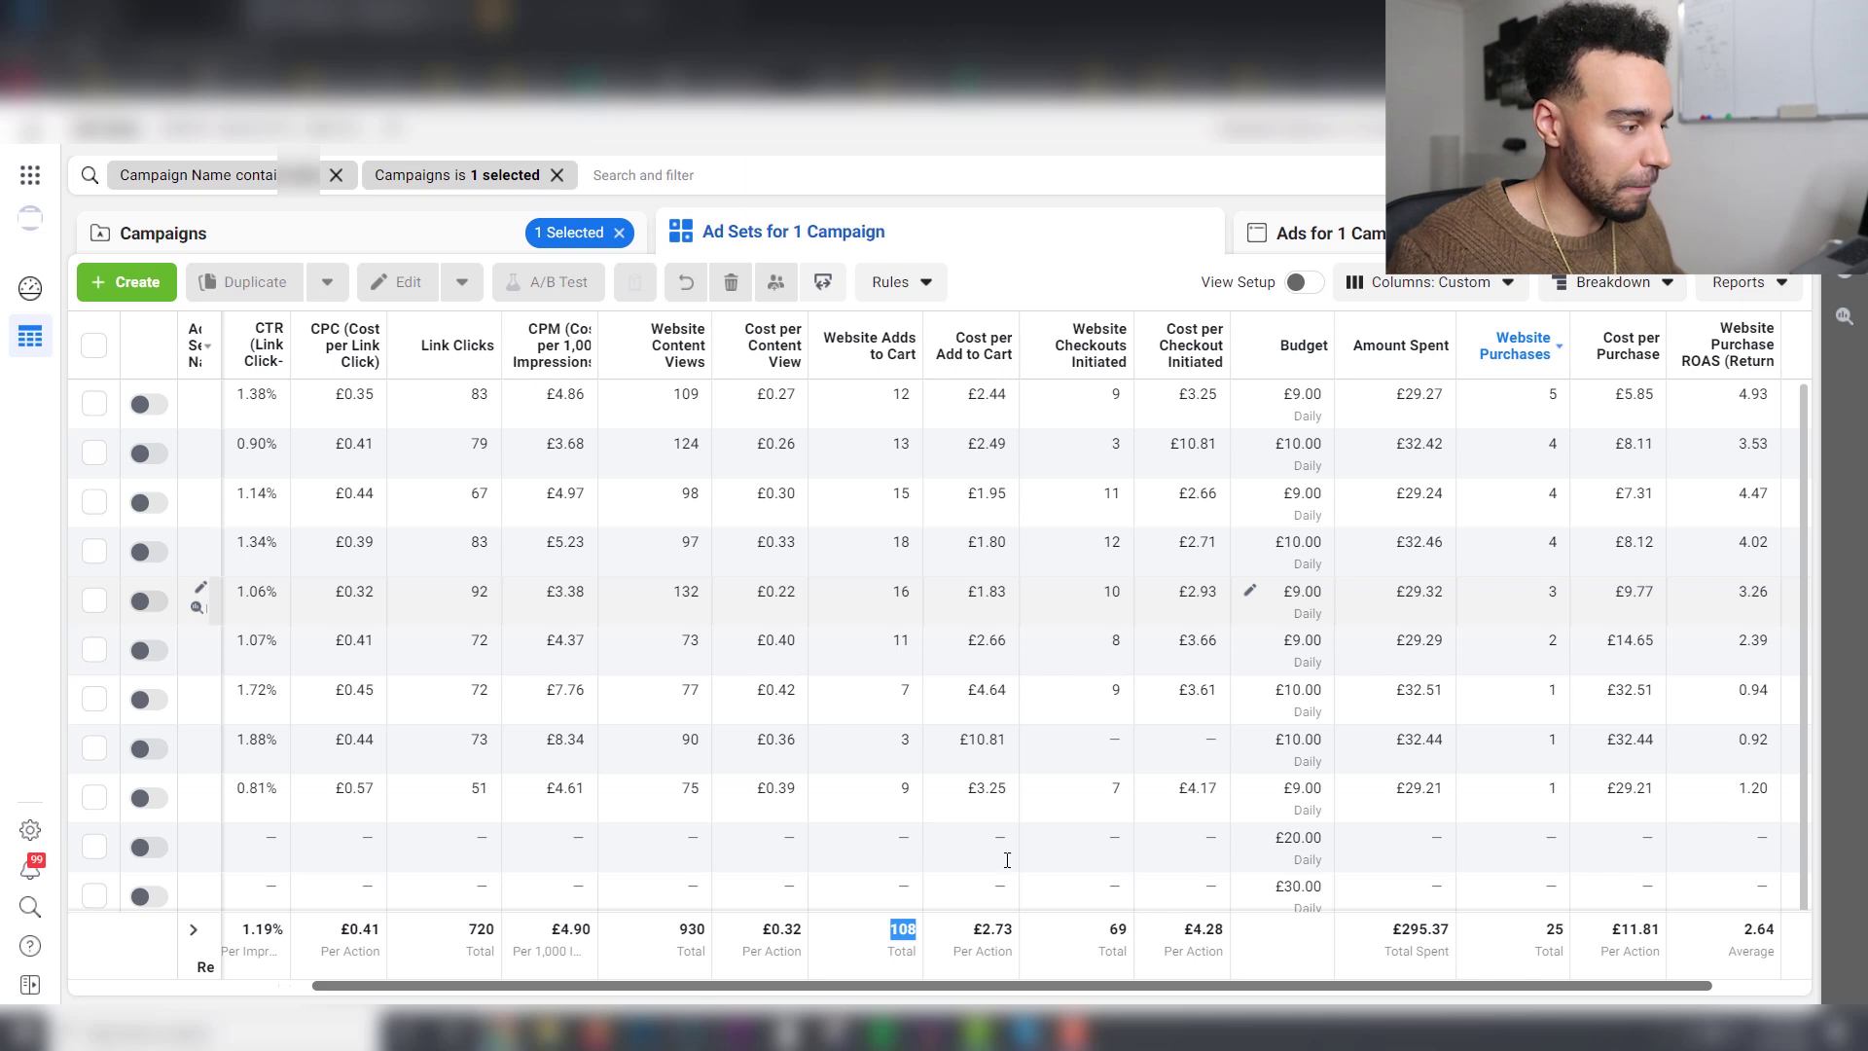
drag(1000, 986, 1022, 988)
click(862, 949)
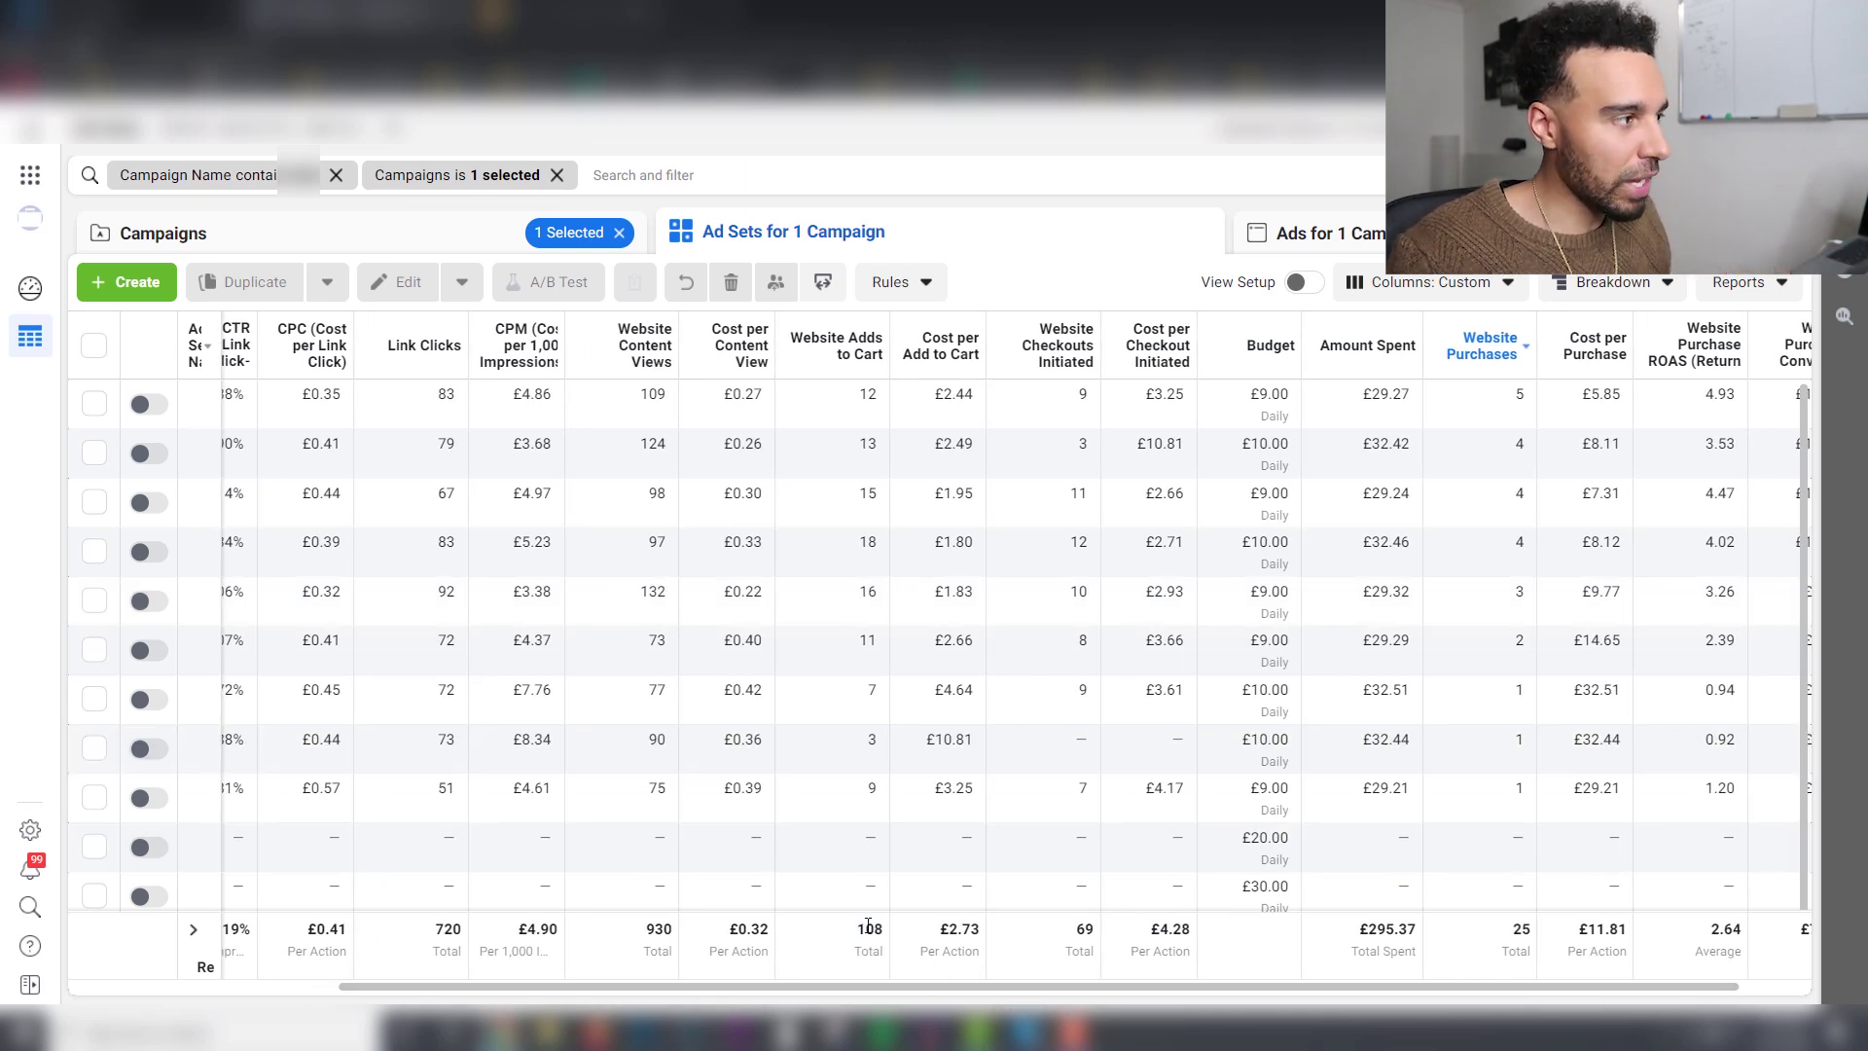
double_click(862, 929)
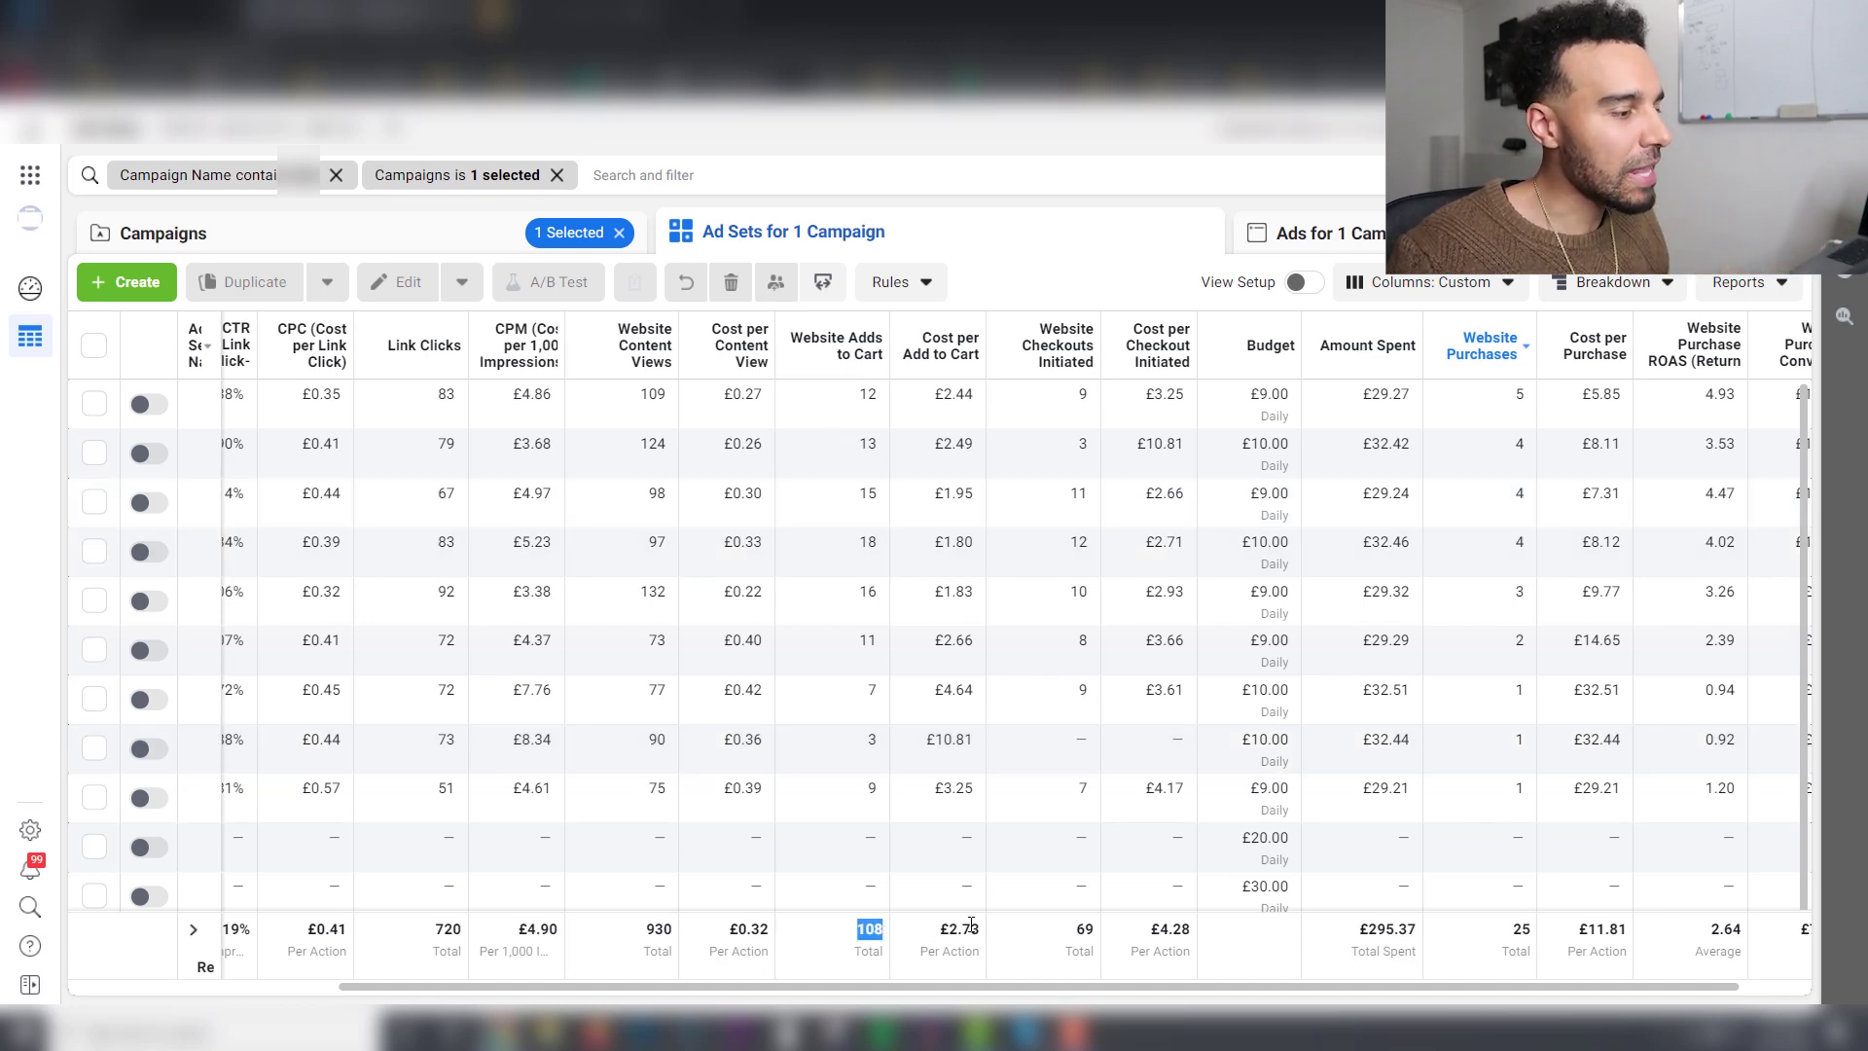
double_click(1080, 930)
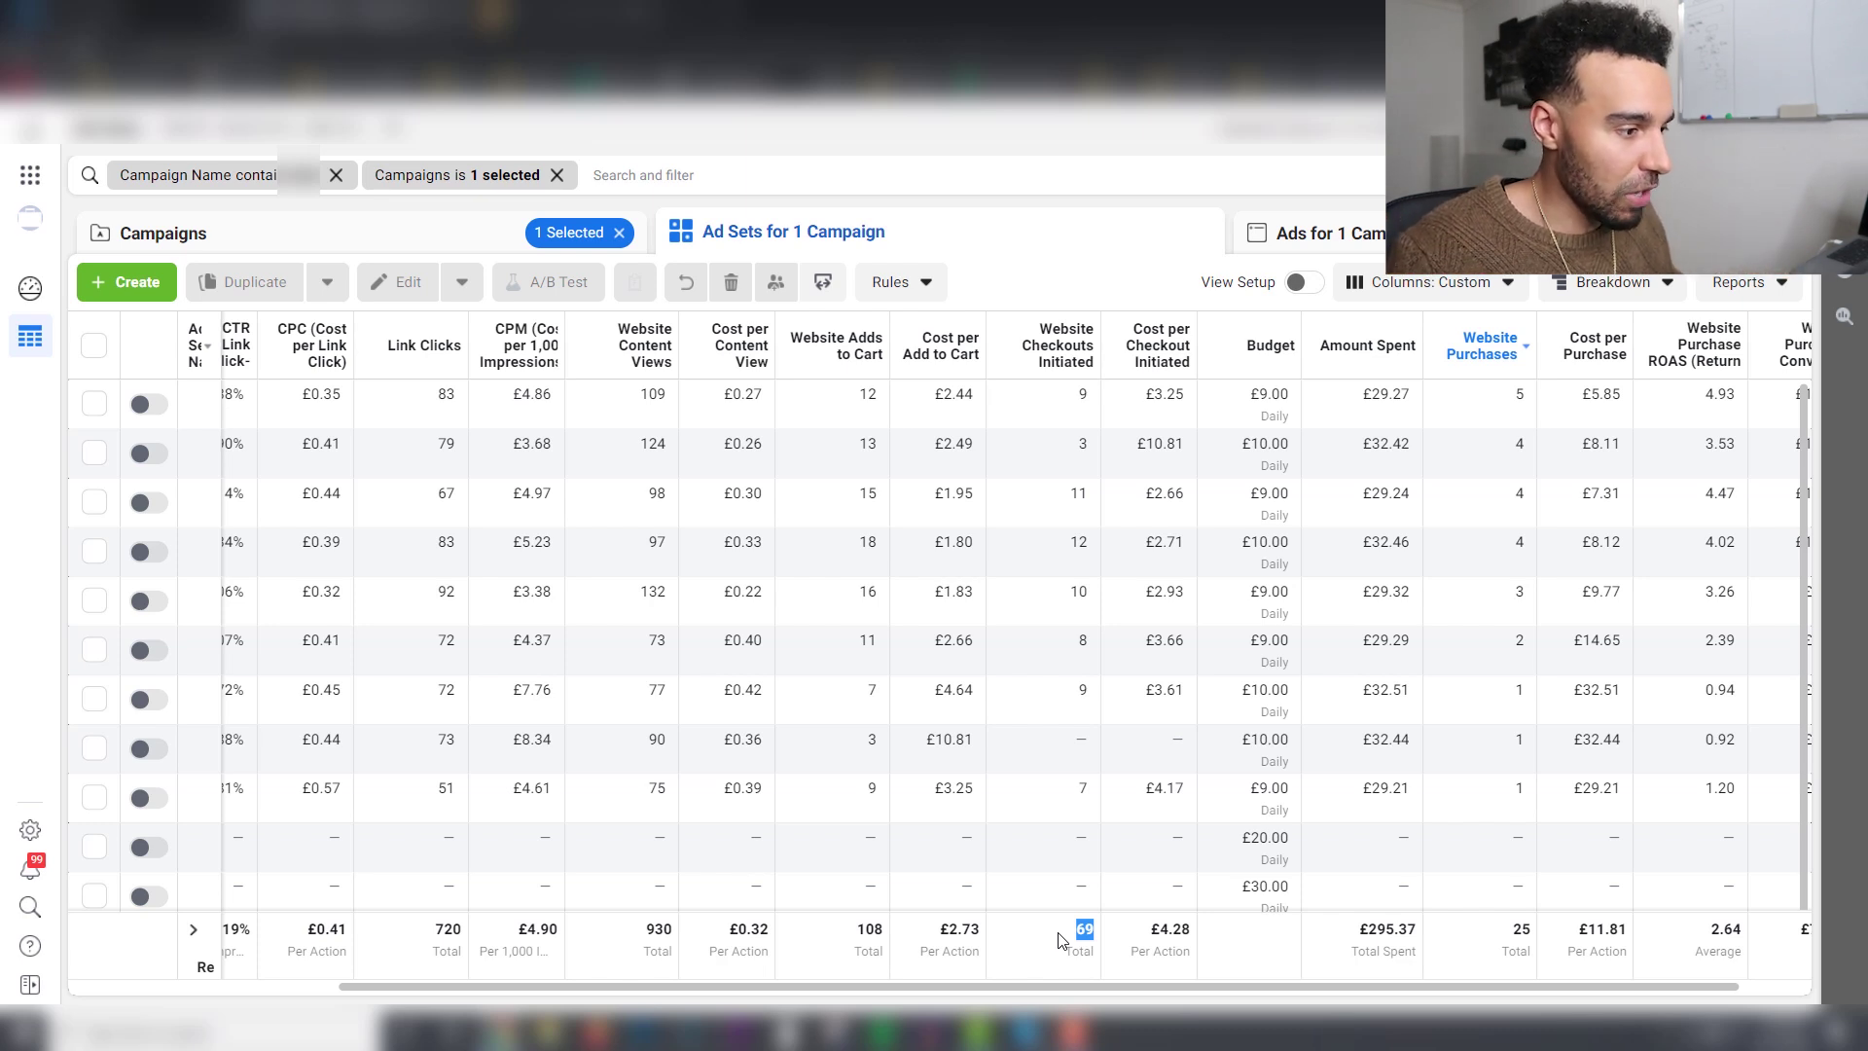
click(1092, 928)
double_click(1091, 927)
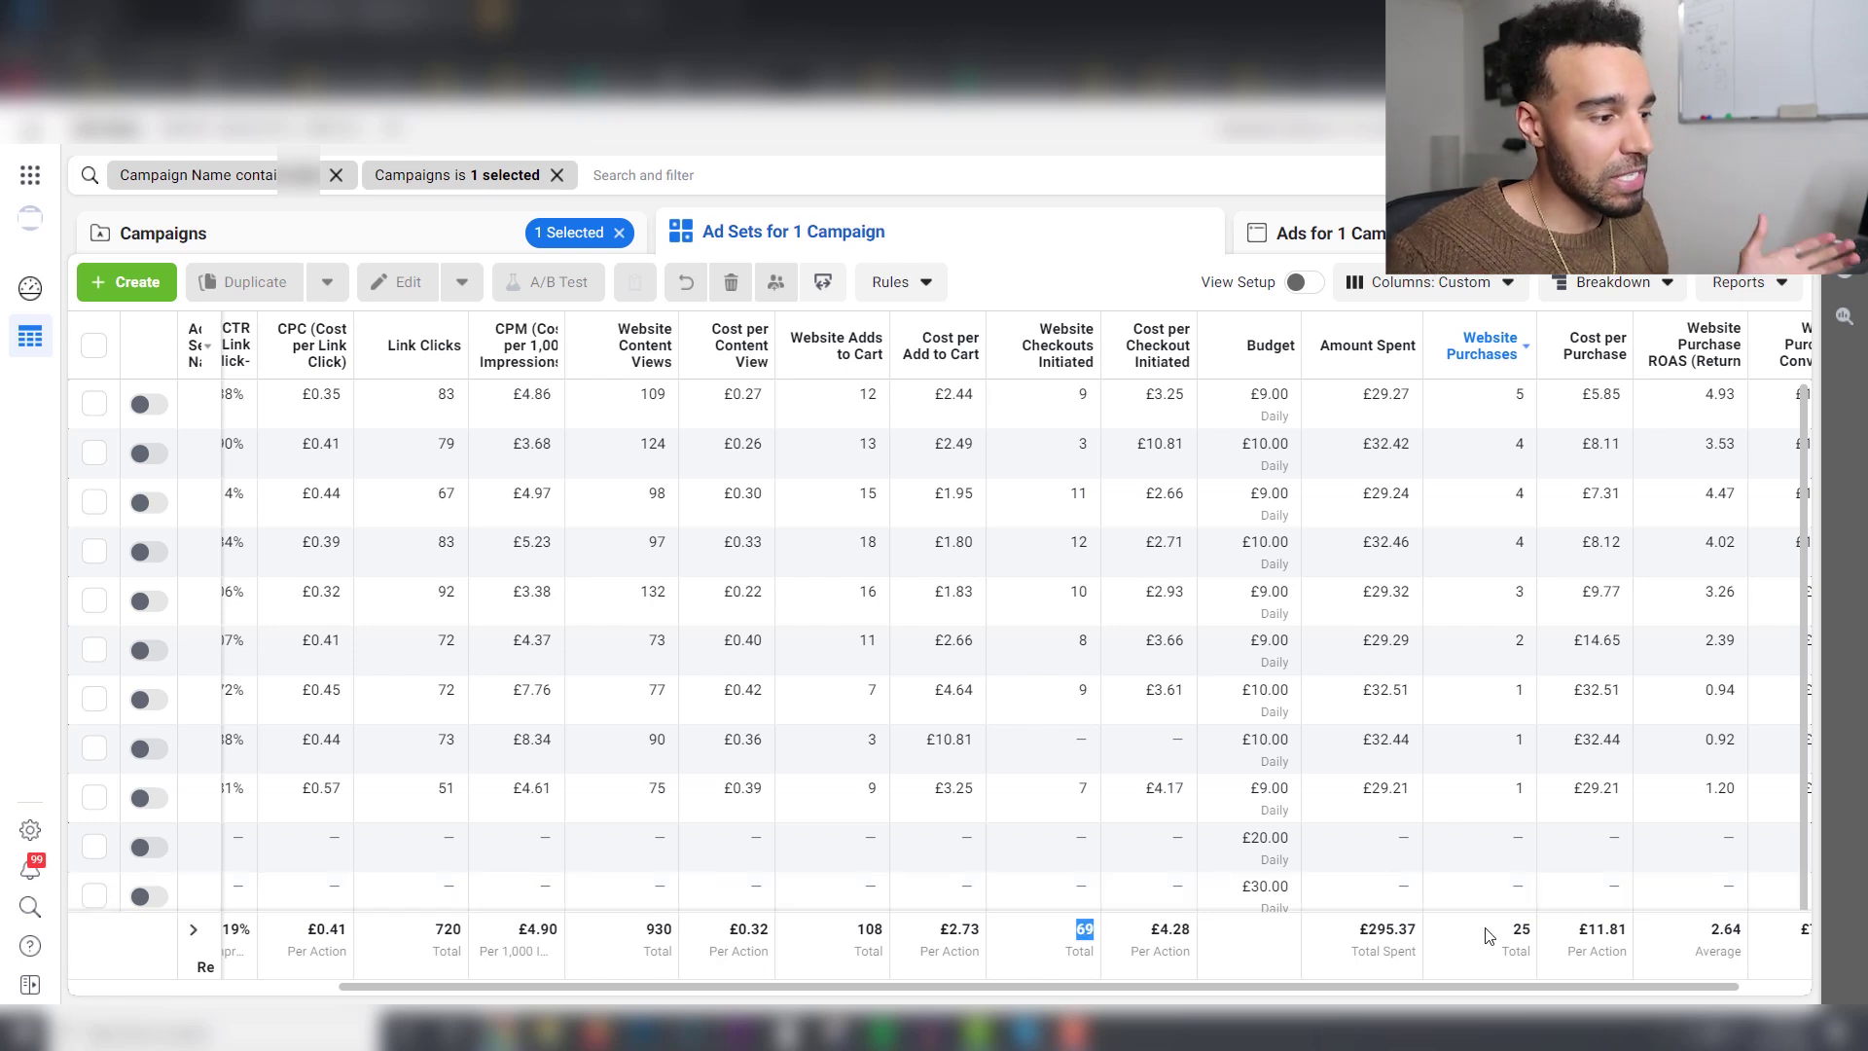
Compare the campaign's total website checkouts initiated with its total website purchases, and check the purchase ROAS and conversion value figures
click(1083, 934)
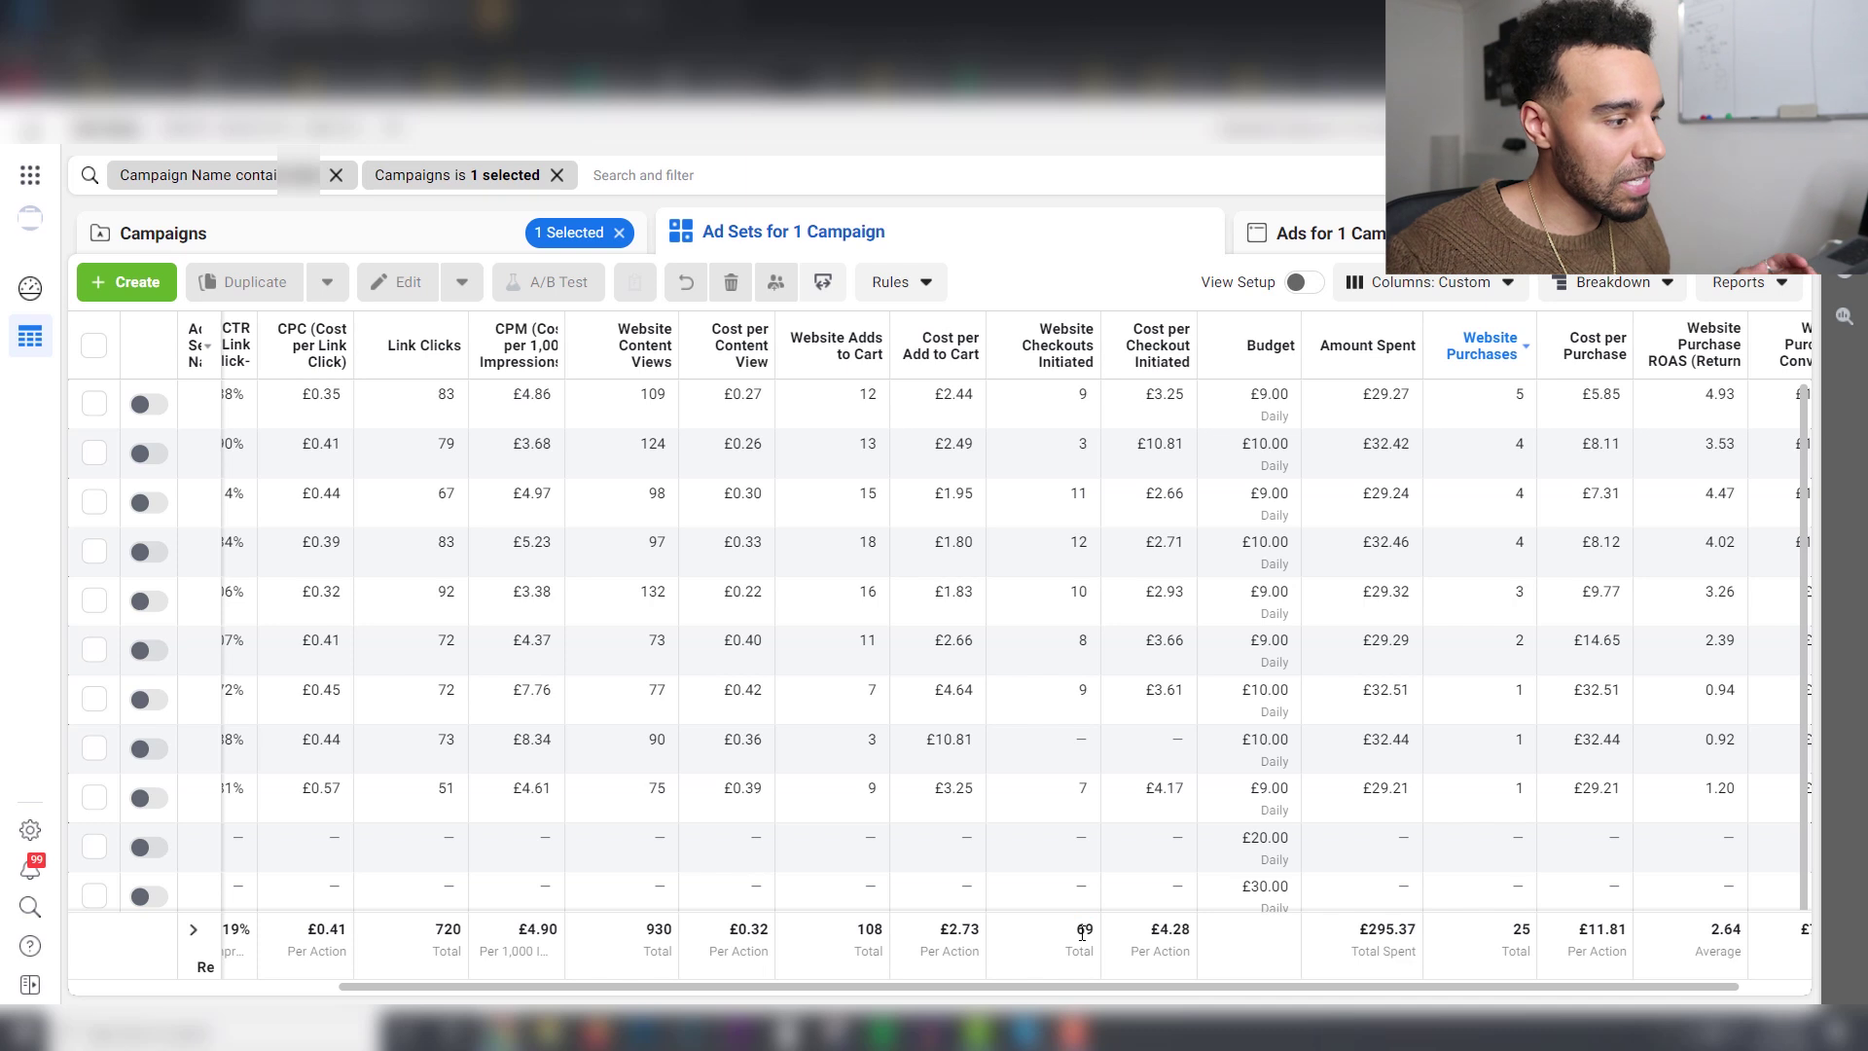
double_click(1081, 934)
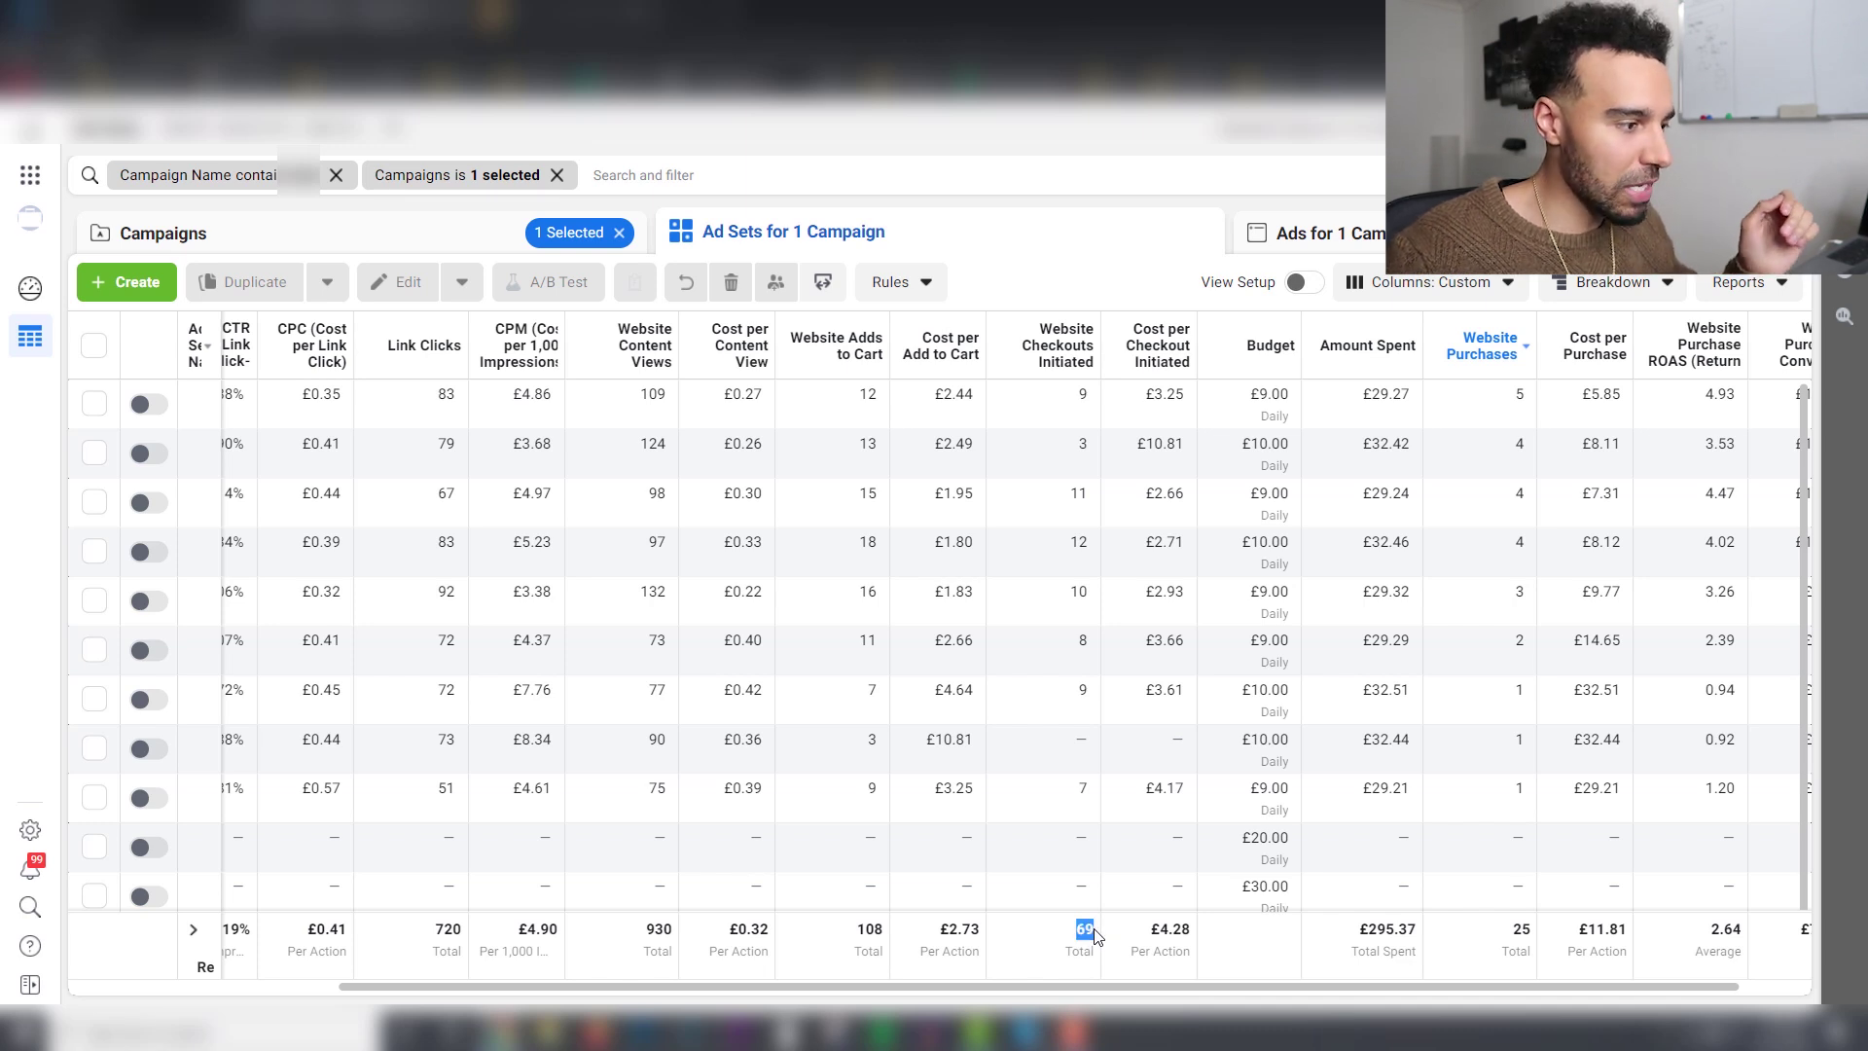
click(1082, 932)
double_click(1522, 929)
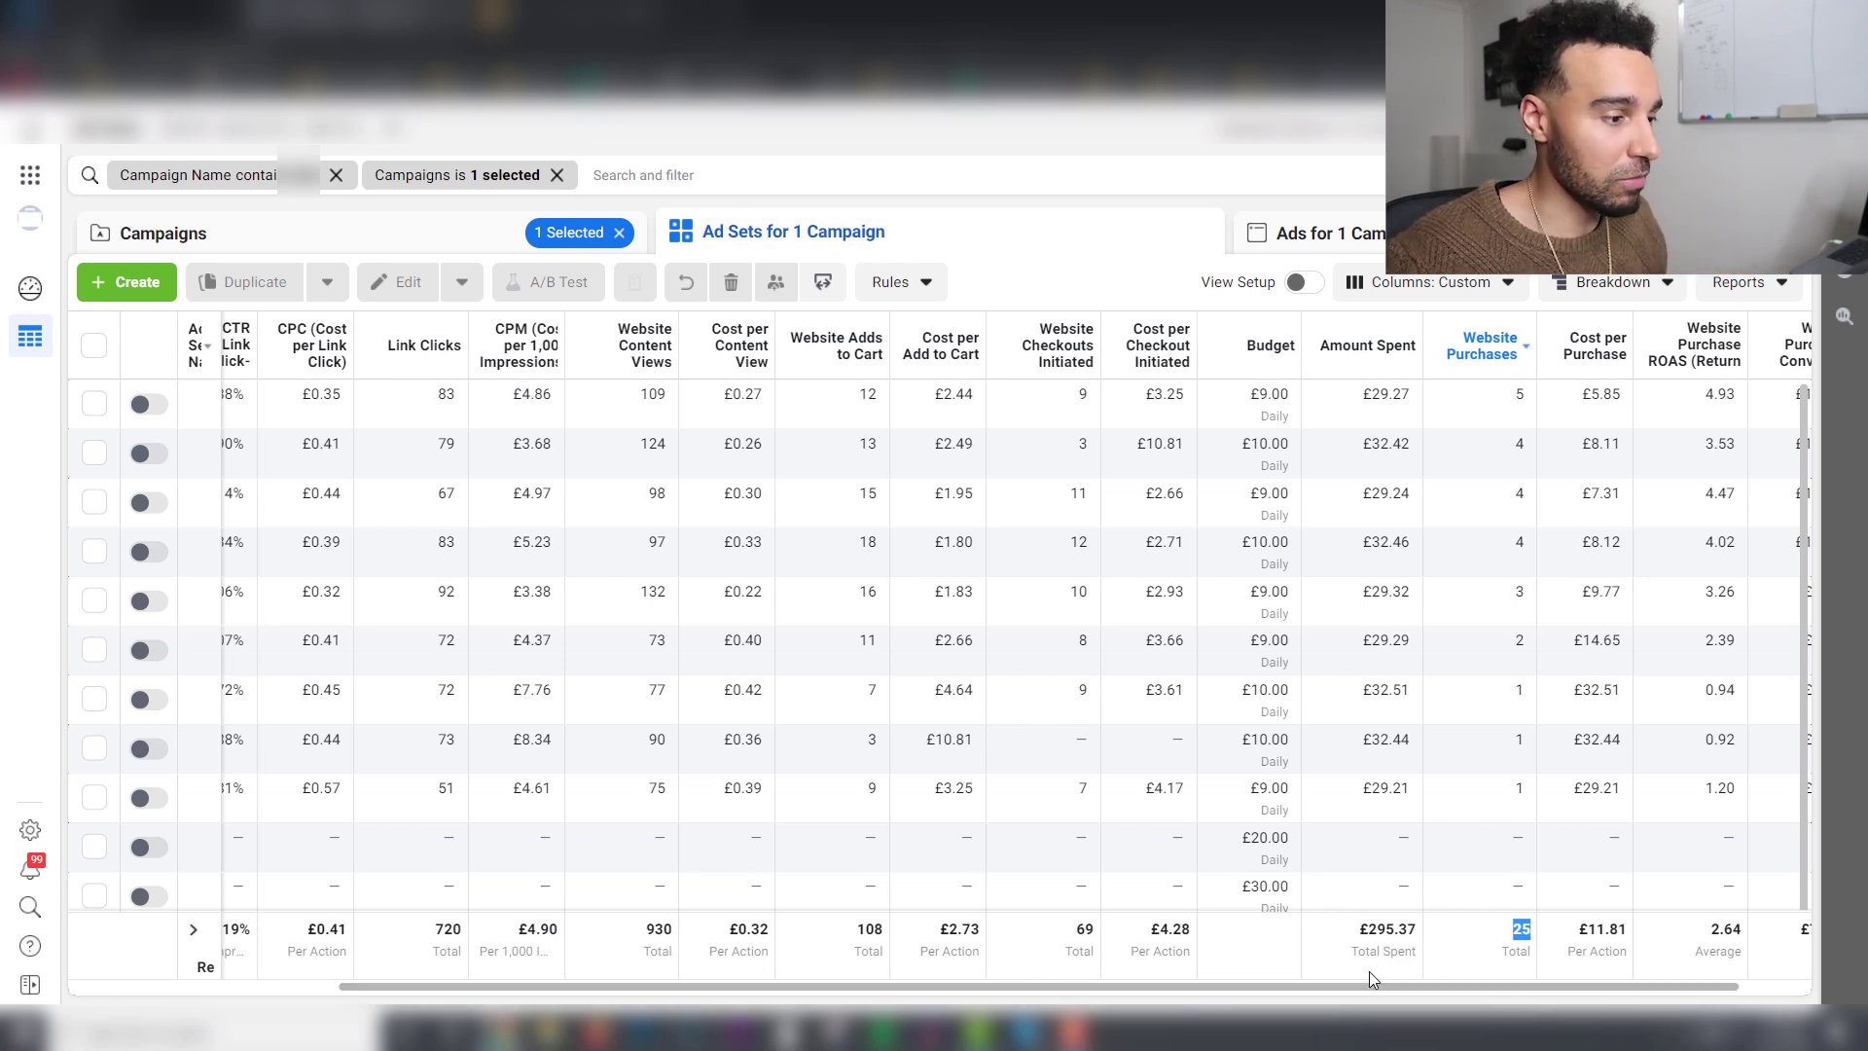
click(1083, 930)
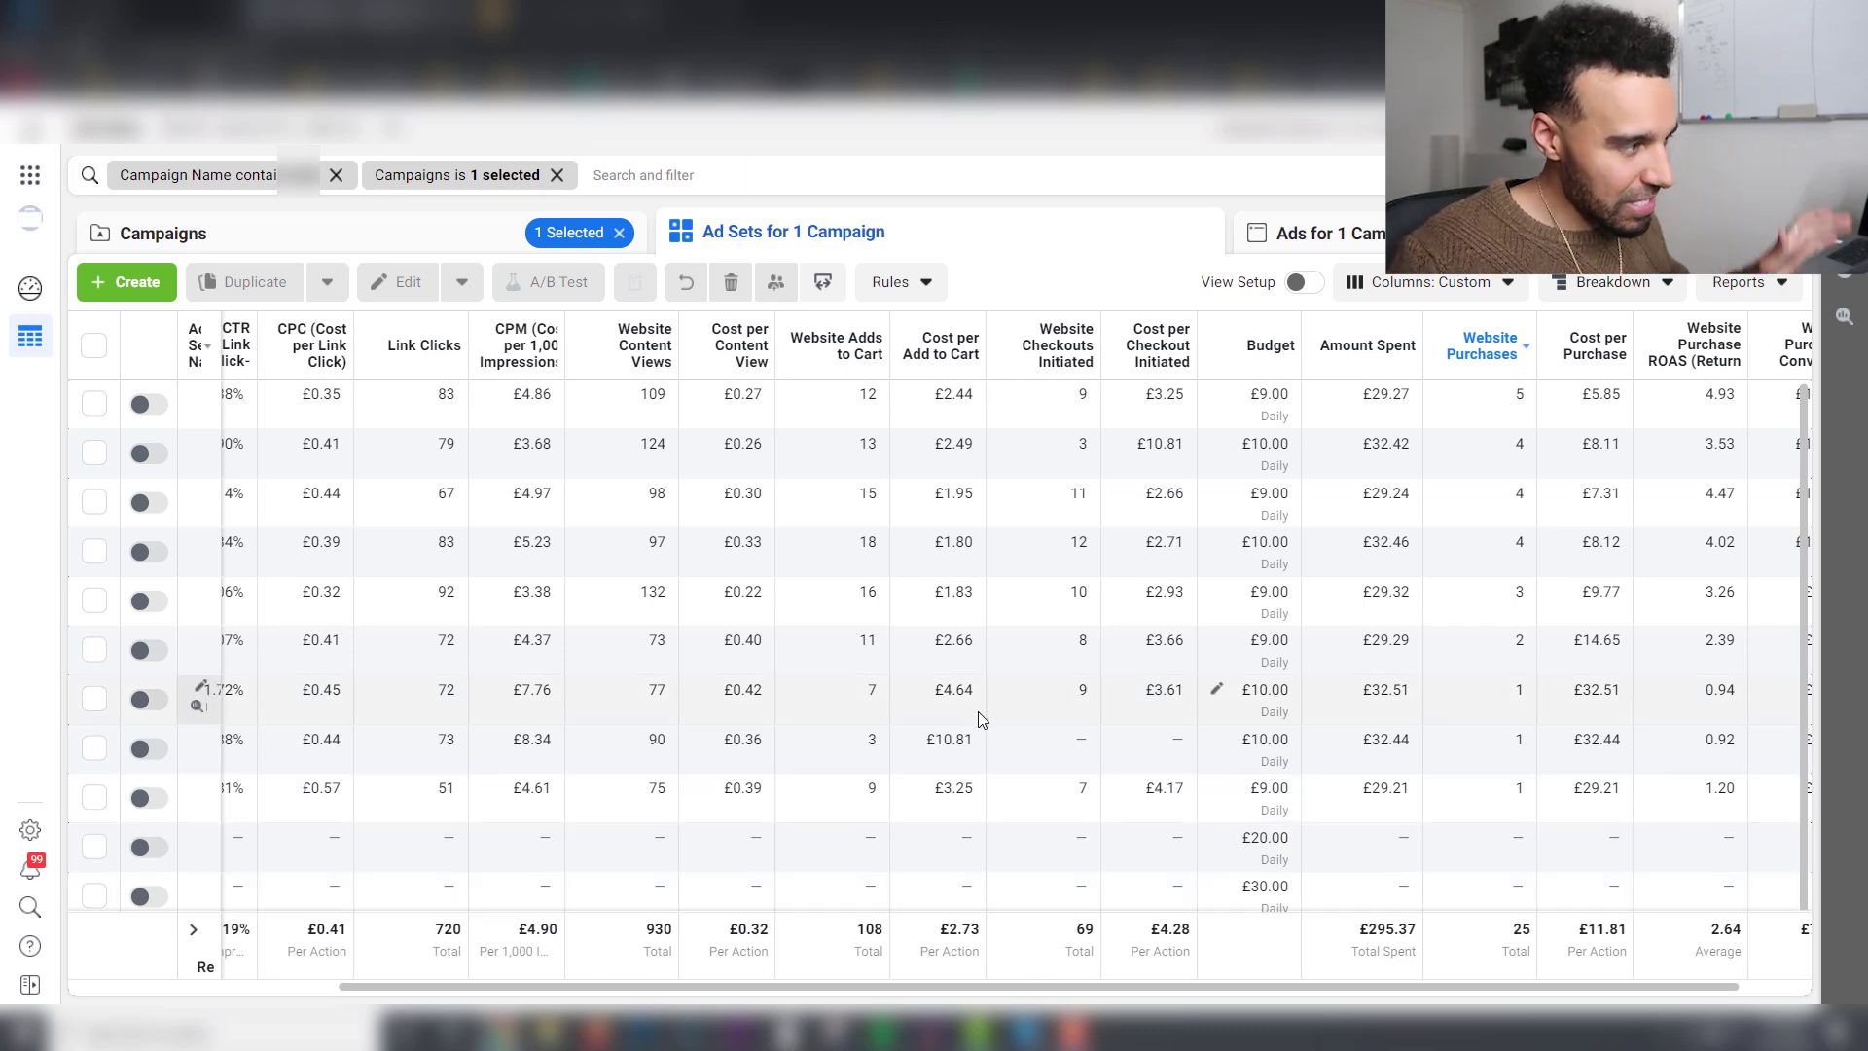
drag(1236, 984, 1301, 983)
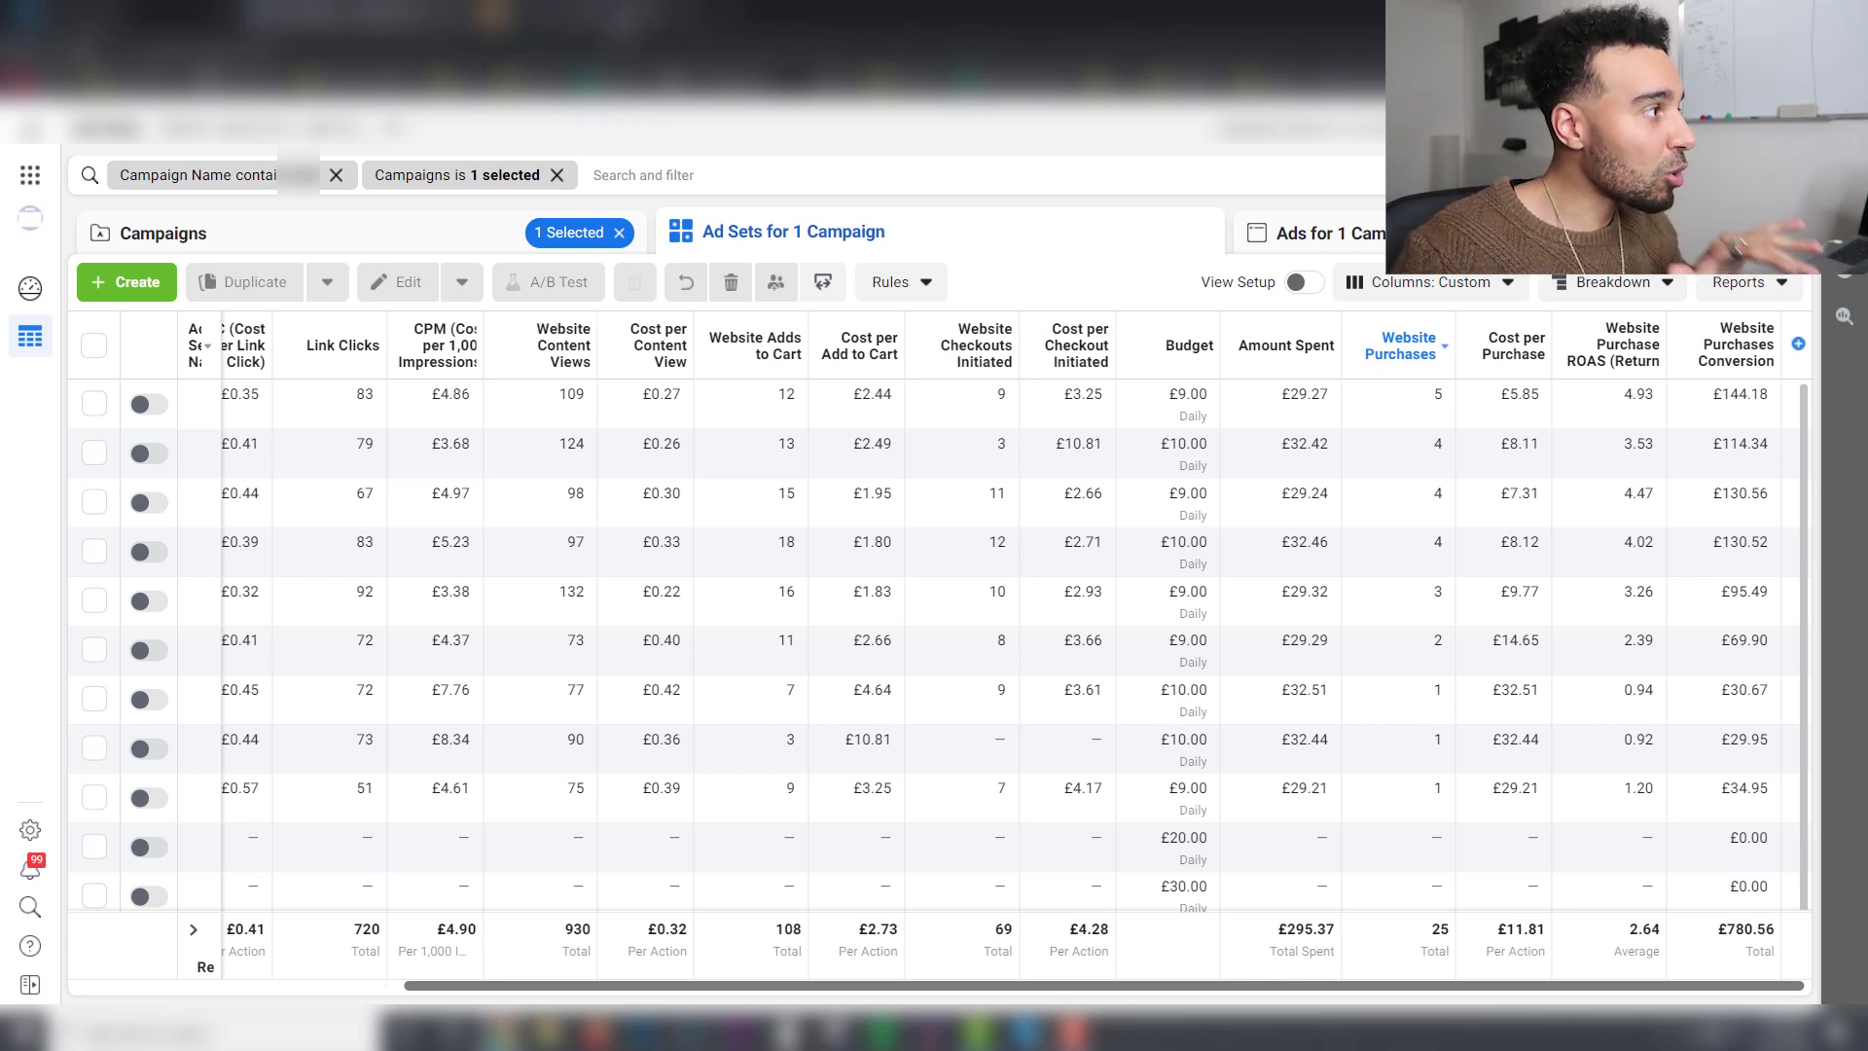
Switch to the "Solved: Why You Are Not Making Shopify Sales" presentation and advance from its title slide
click(623, 29)
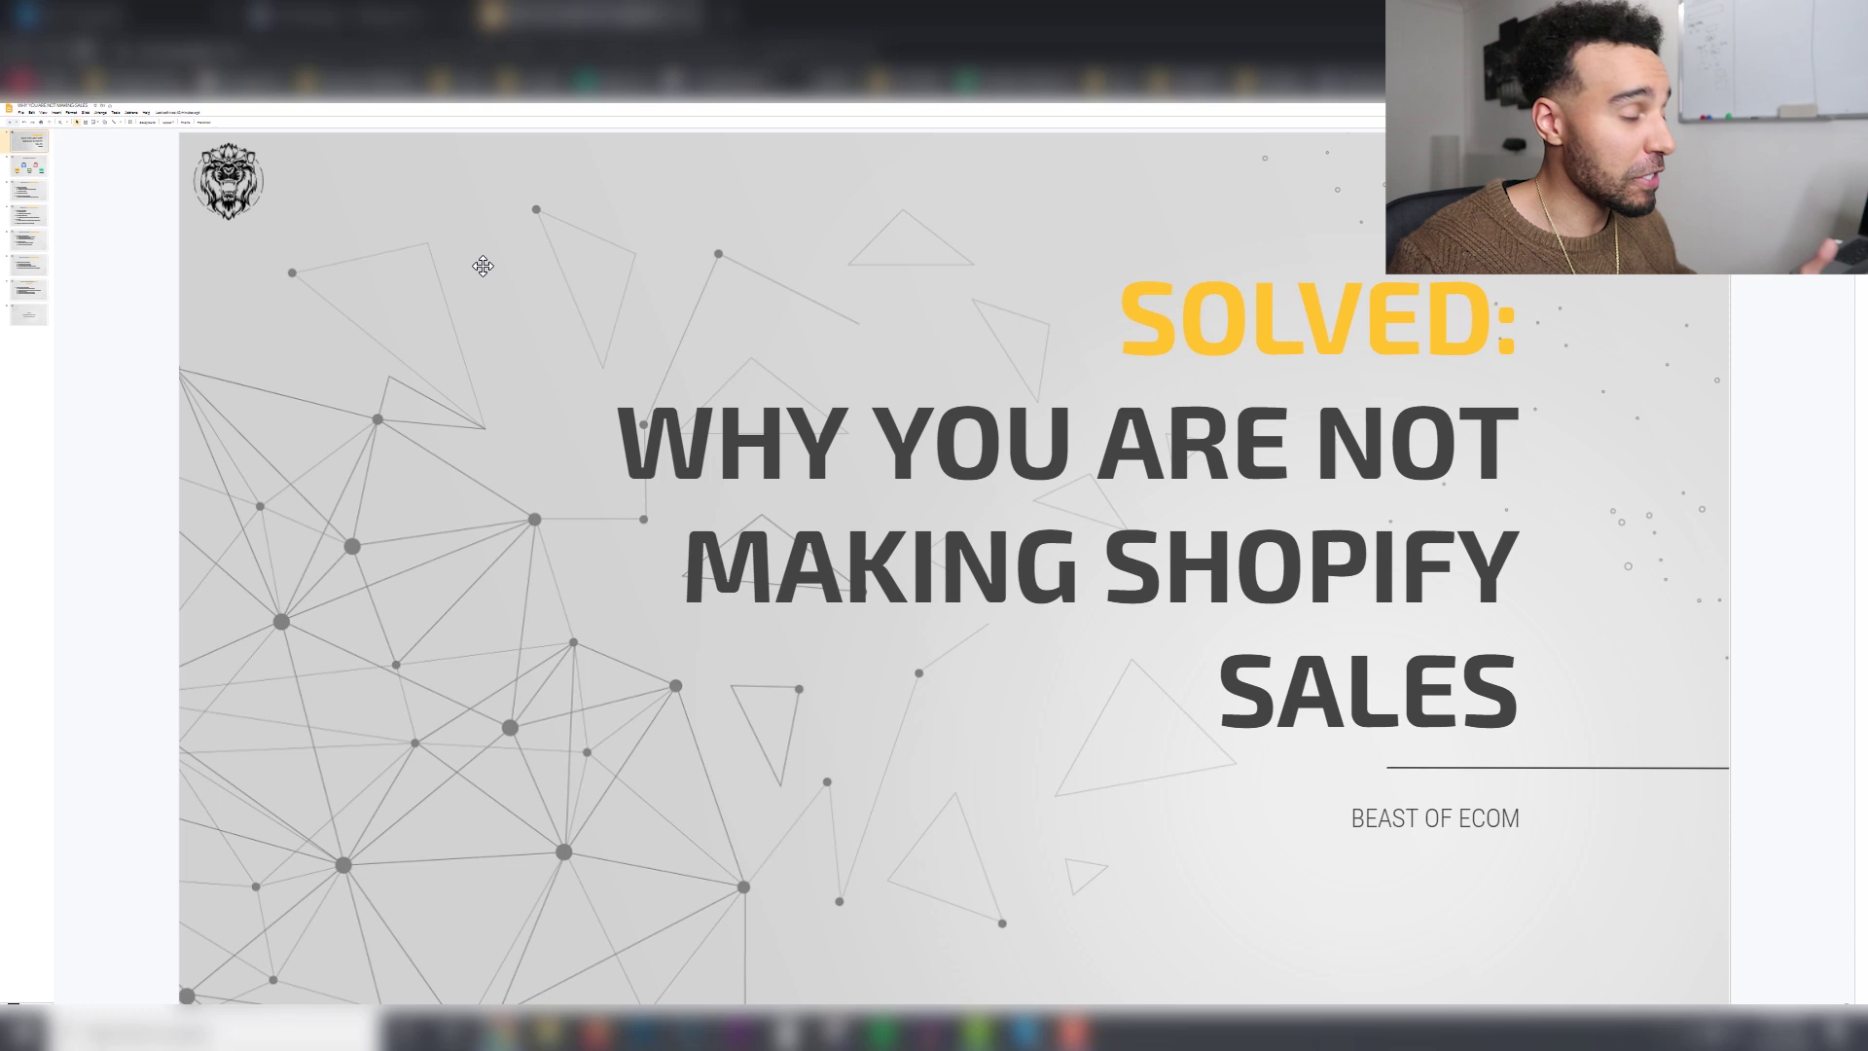
key(Down)
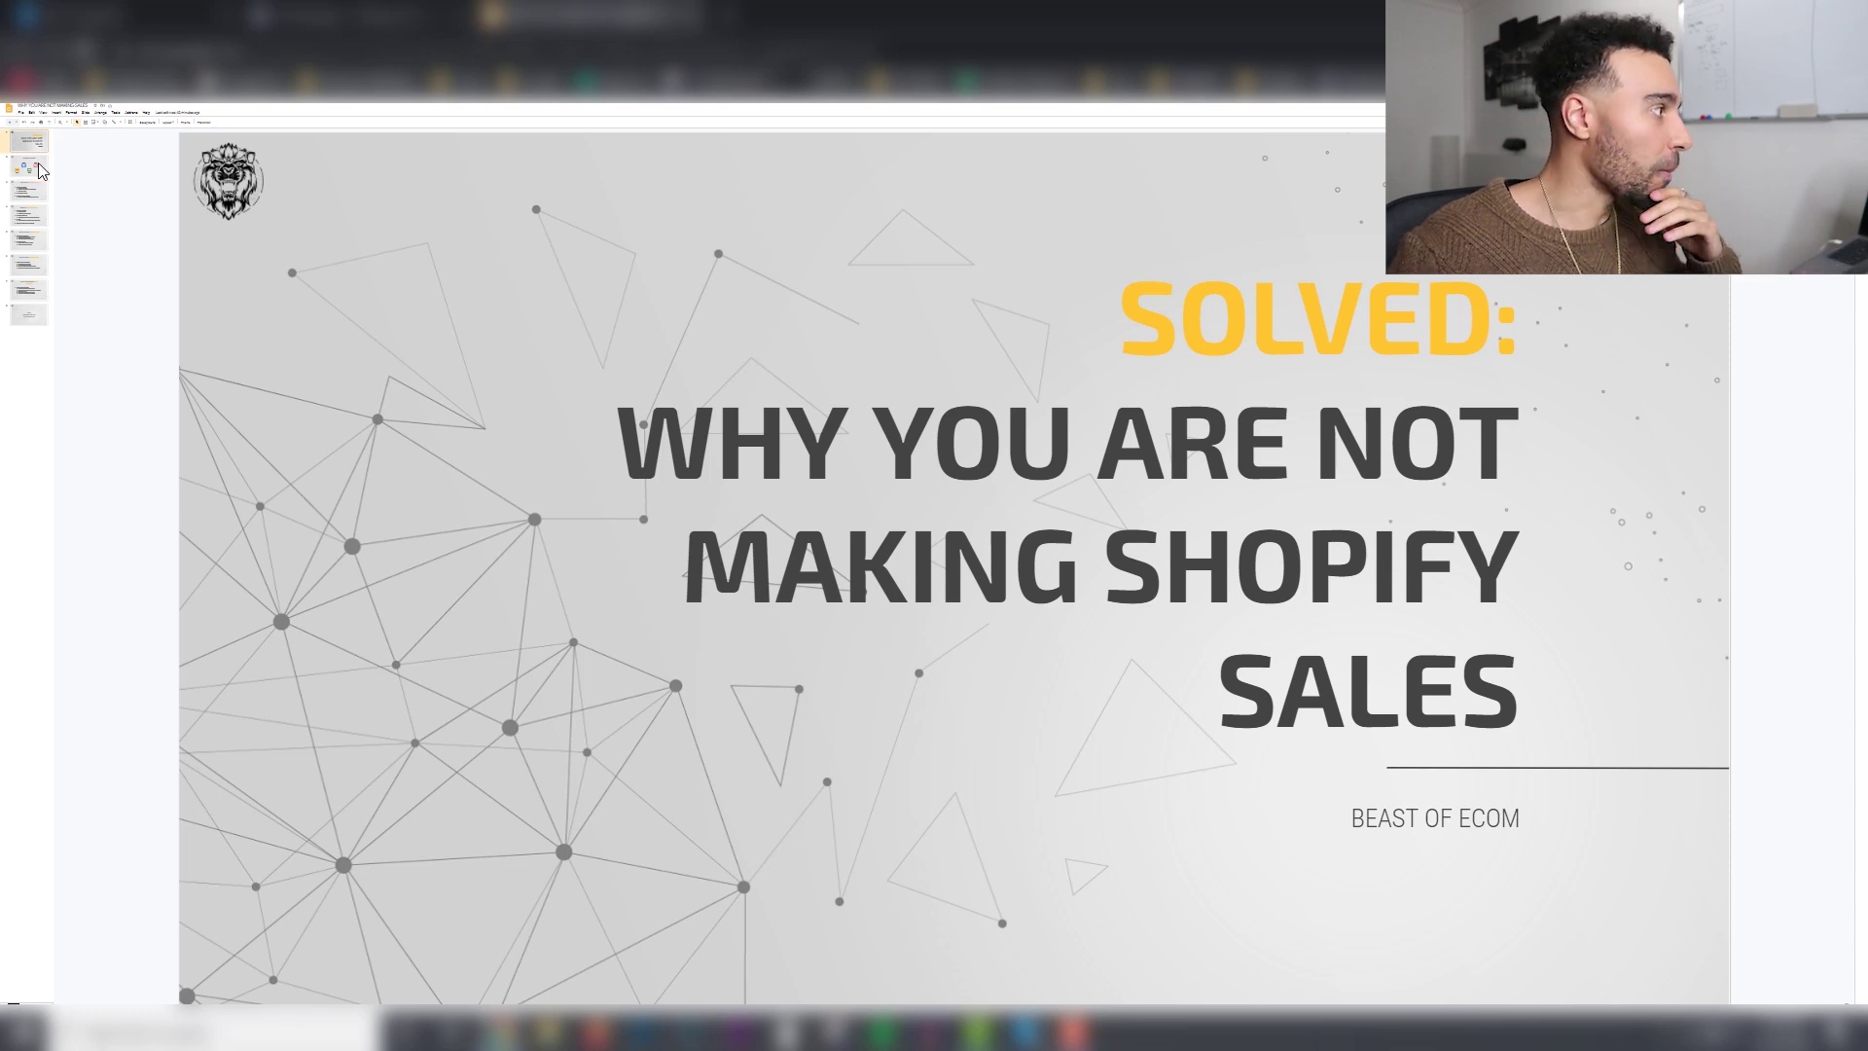